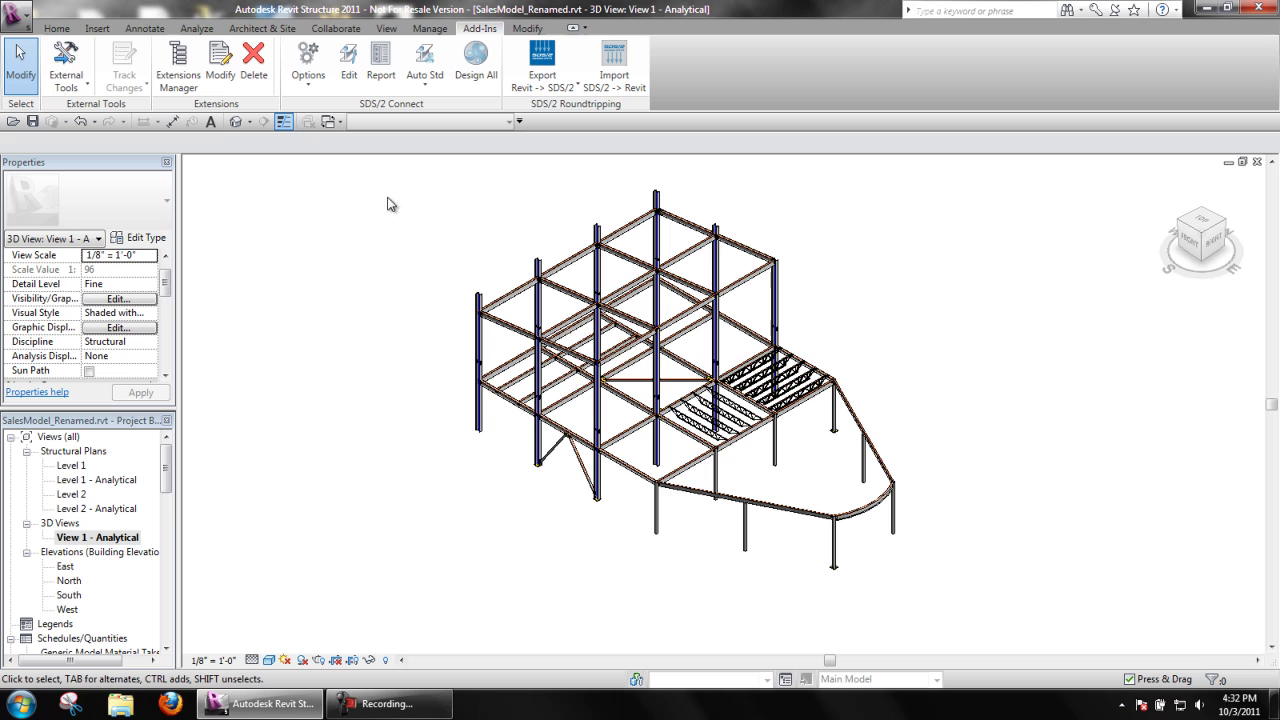
- Generate a connection design report for the left end of beam 247393 (W14X43) at the column
left_click(383, 62)
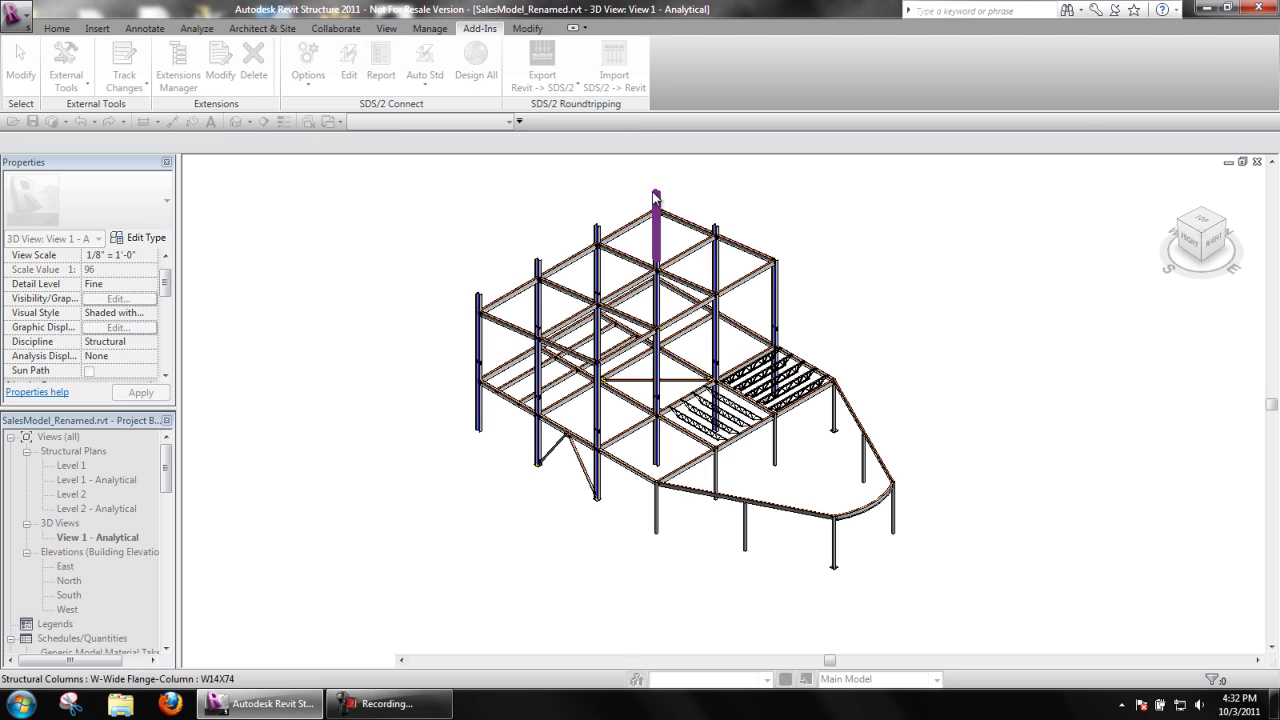
scroll(686, 194, "up", 4)
scroll(544, 292, "up", 3)
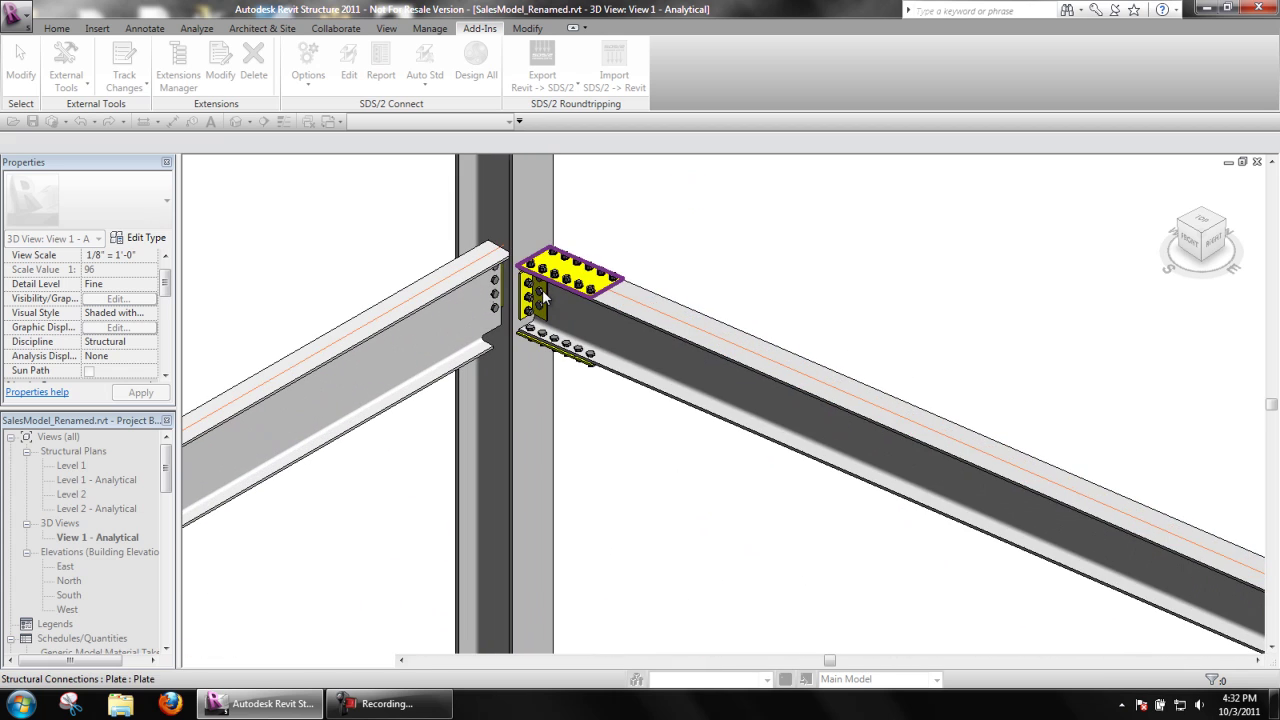
left_click(635, 321)
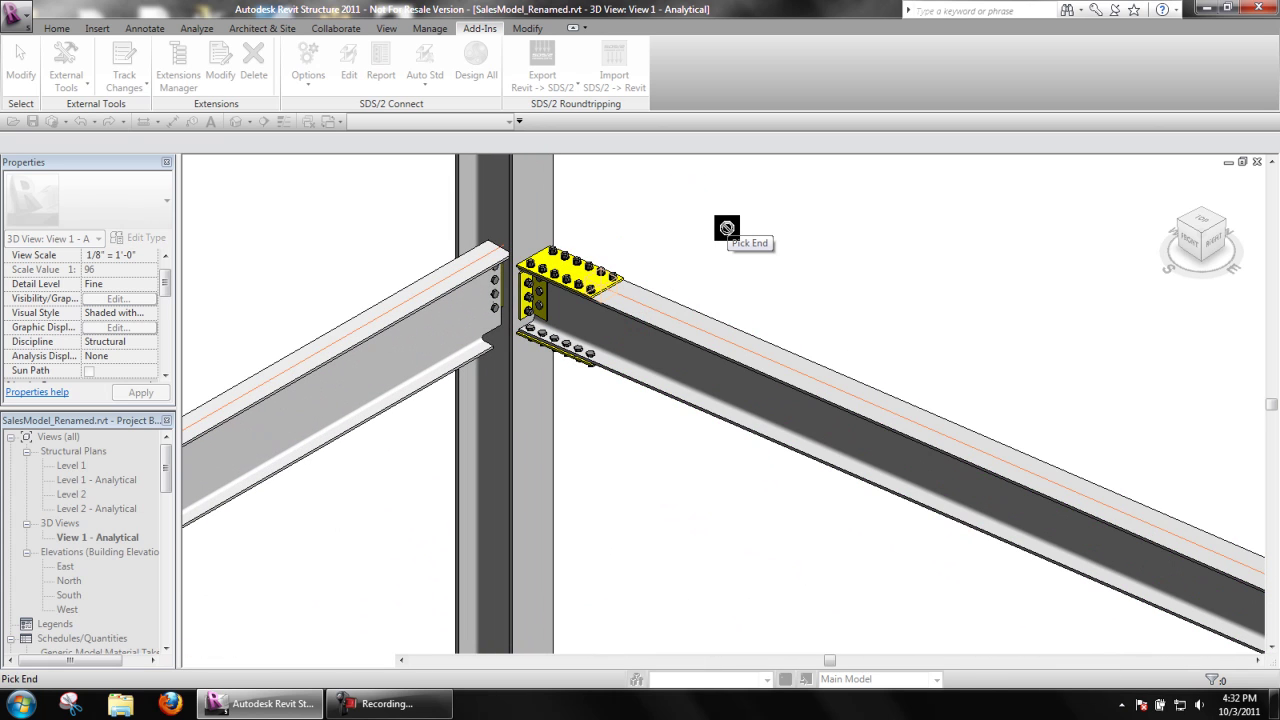
left_click(600, 284)
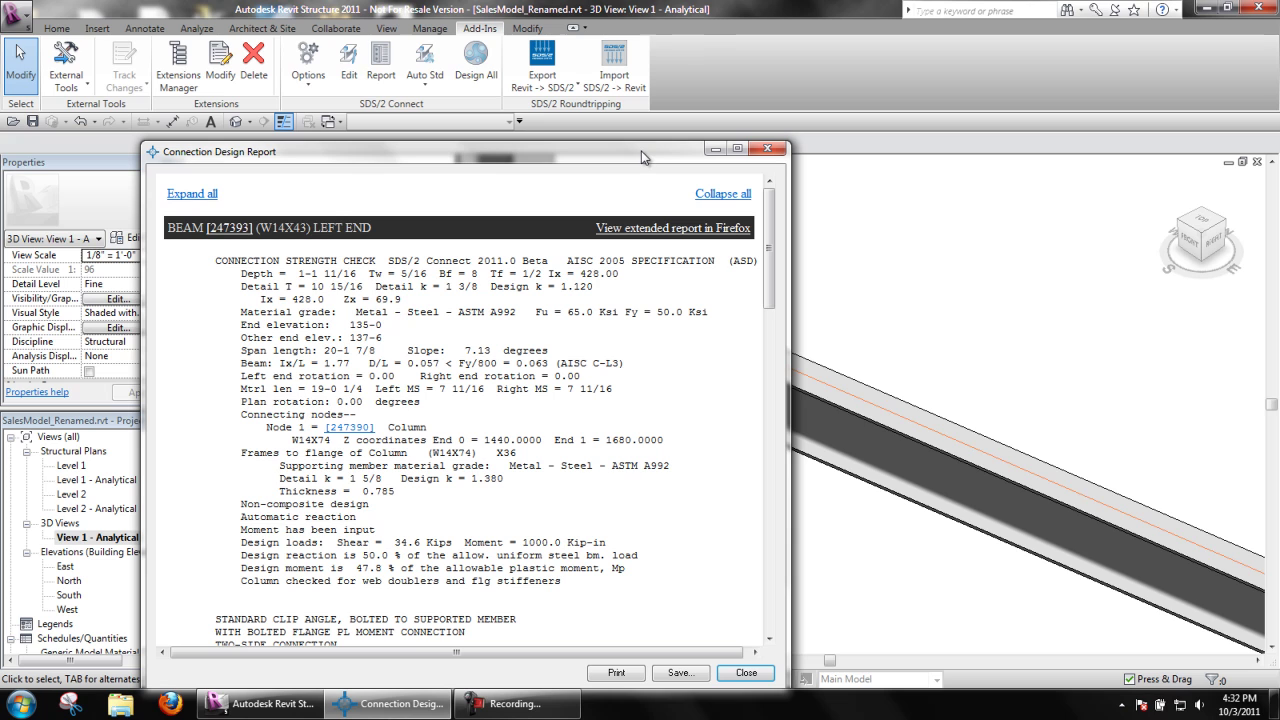
- Replace the first report with one for the bolt array's connection, and enlarge the report window
left_click(766, 152)
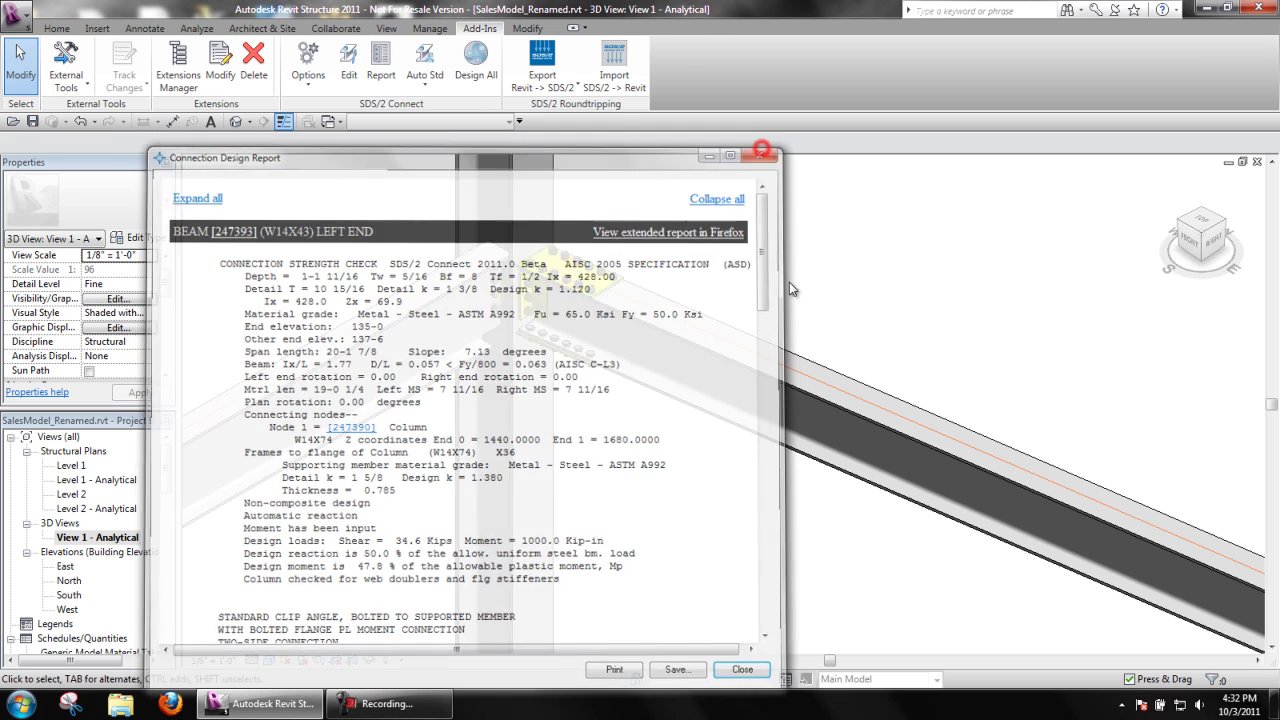
left_click(390, 68)
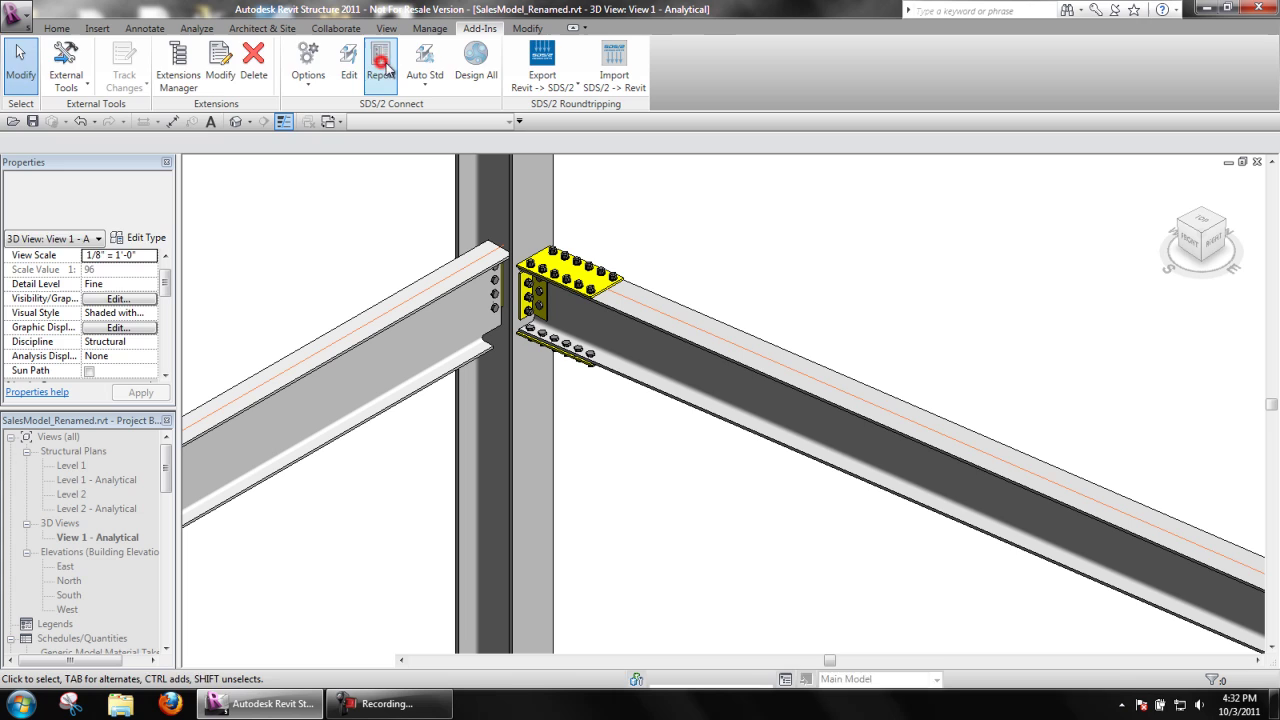
left_click(578, 287)
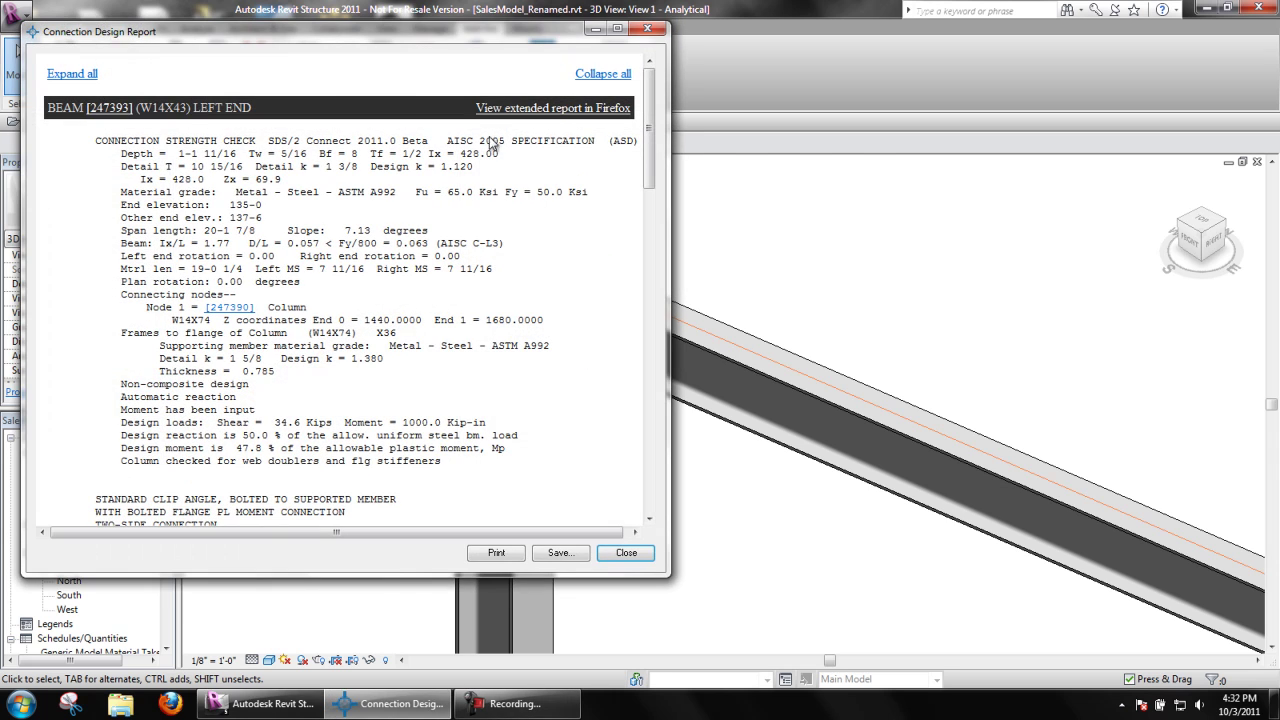
left_click_drag(516, 22, 525, 2)
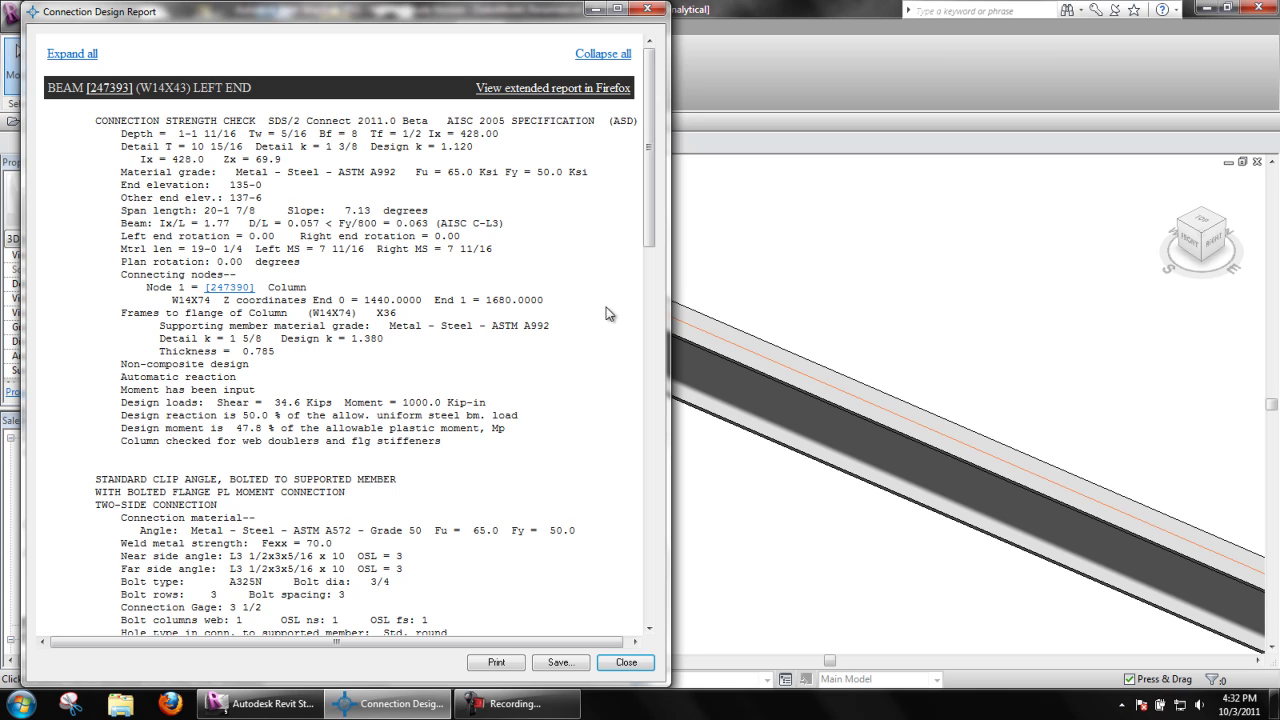
- Highlight column 247390 from the report, then read the summary: OK, ratios 0.65 shear, 0.97 moment
left_click(231, 289)
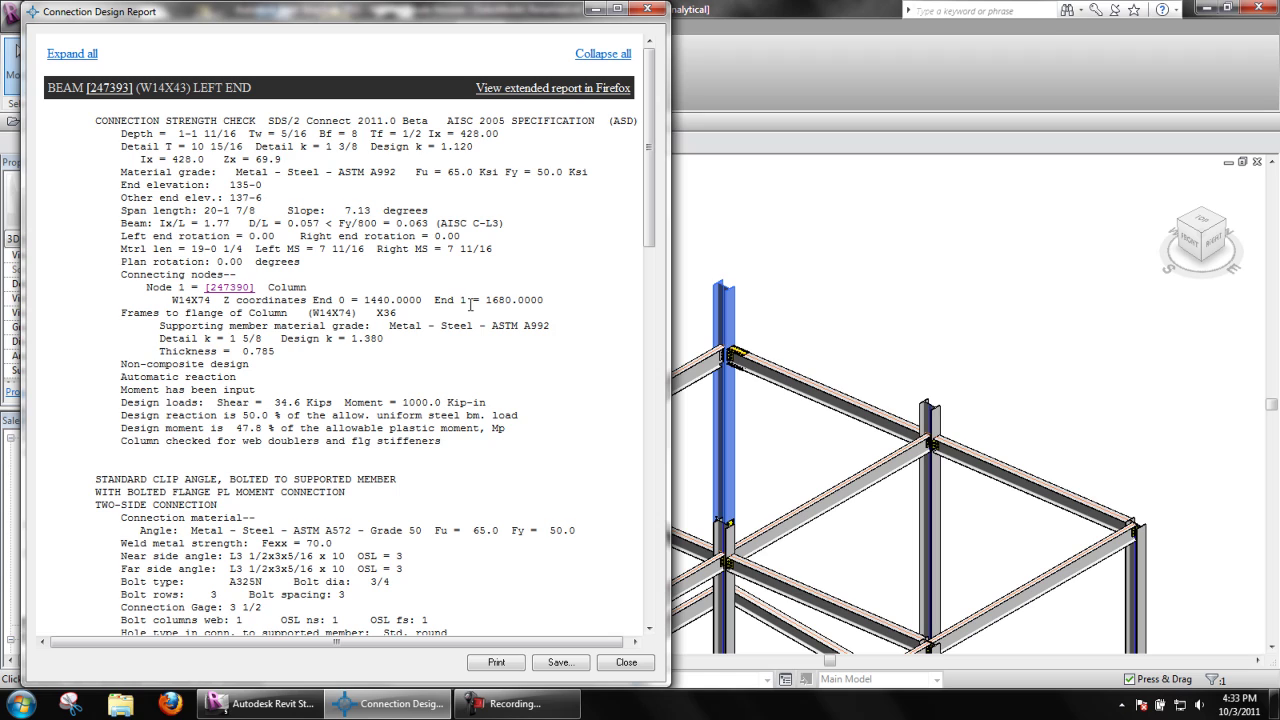
left_click_drag(649, 206, 645, 314)
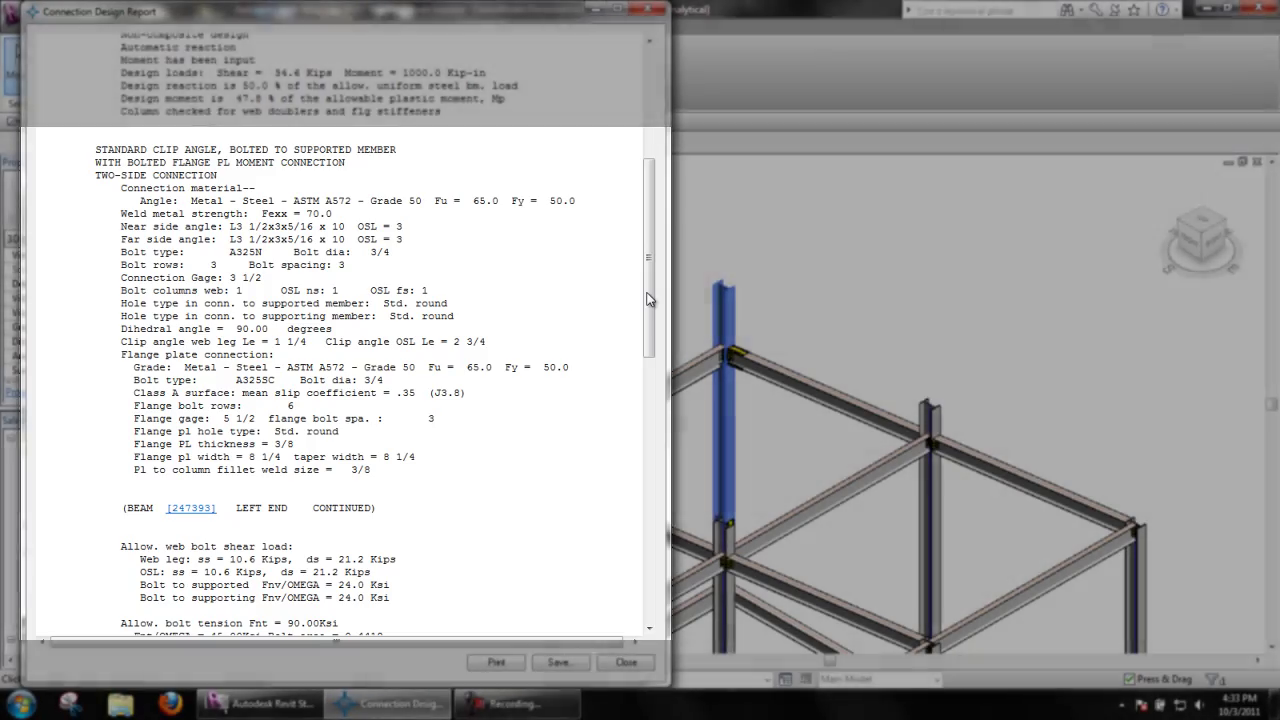
left_click_drag(648, 298, 613, 508)
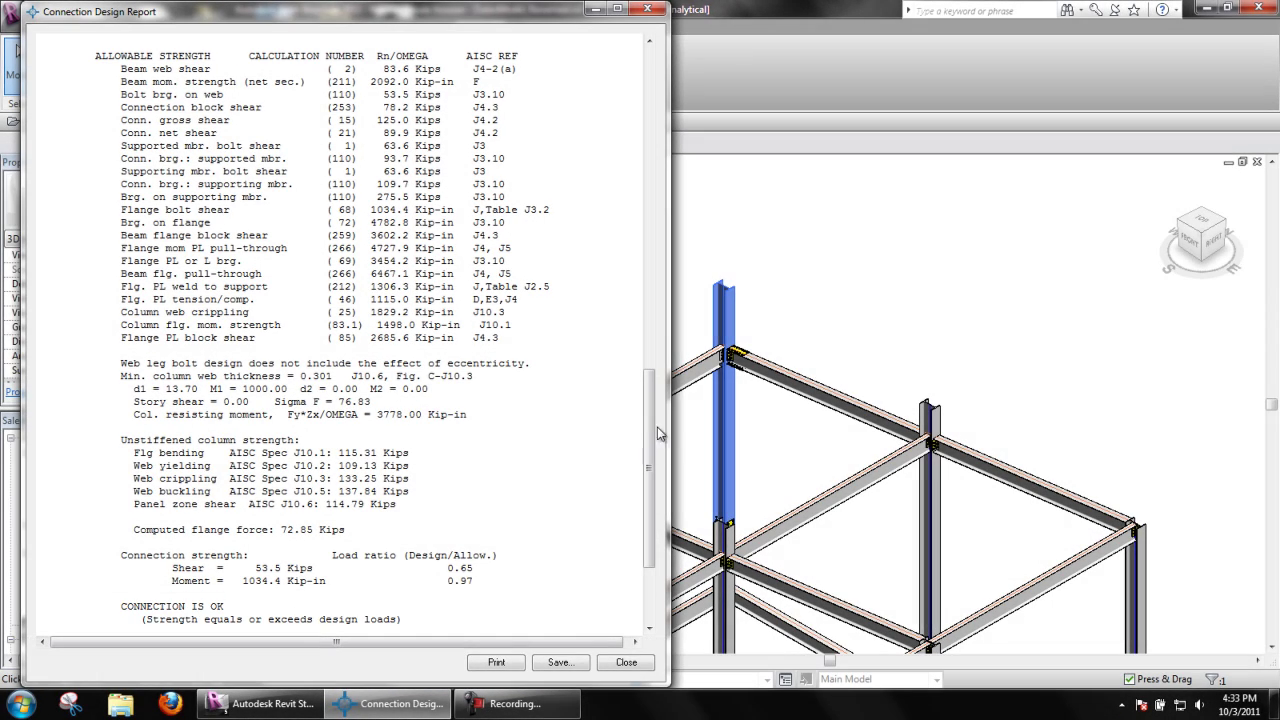
- Expand and review the COLUMN BOTTOM END section, then collapse it
left_click_drag(649, 430, 640, 497)
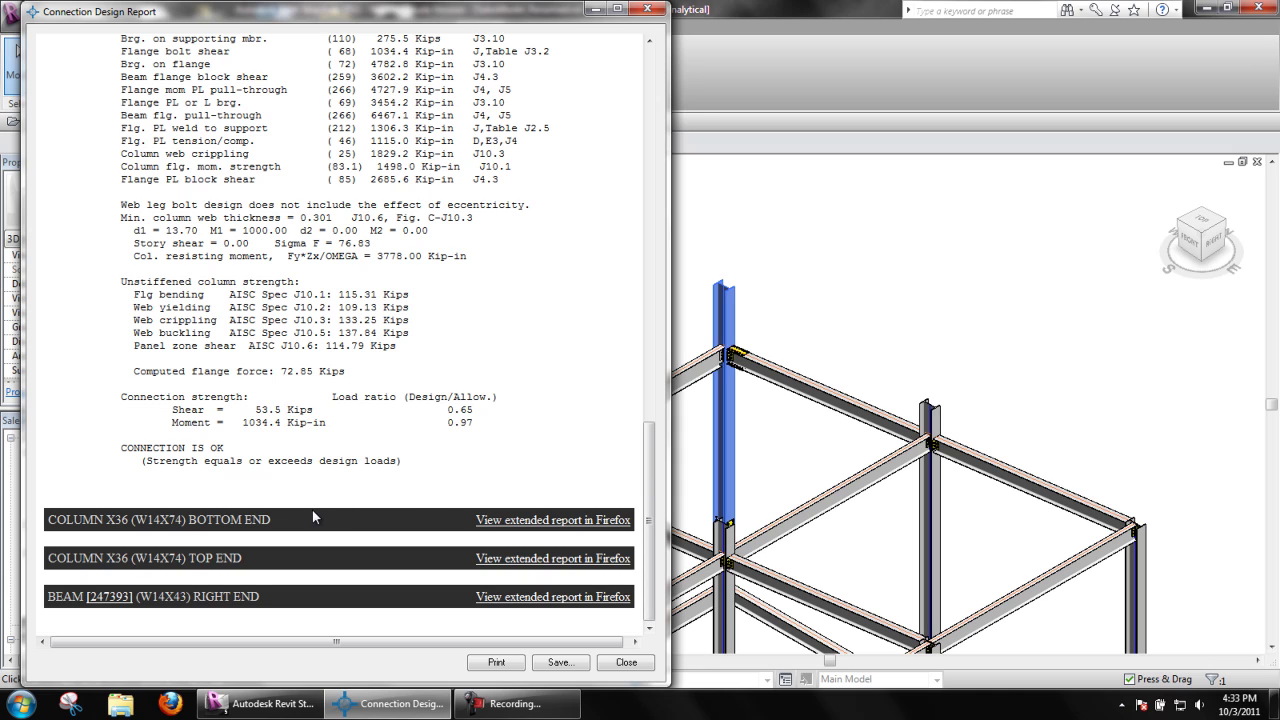
left_click(245, 521)
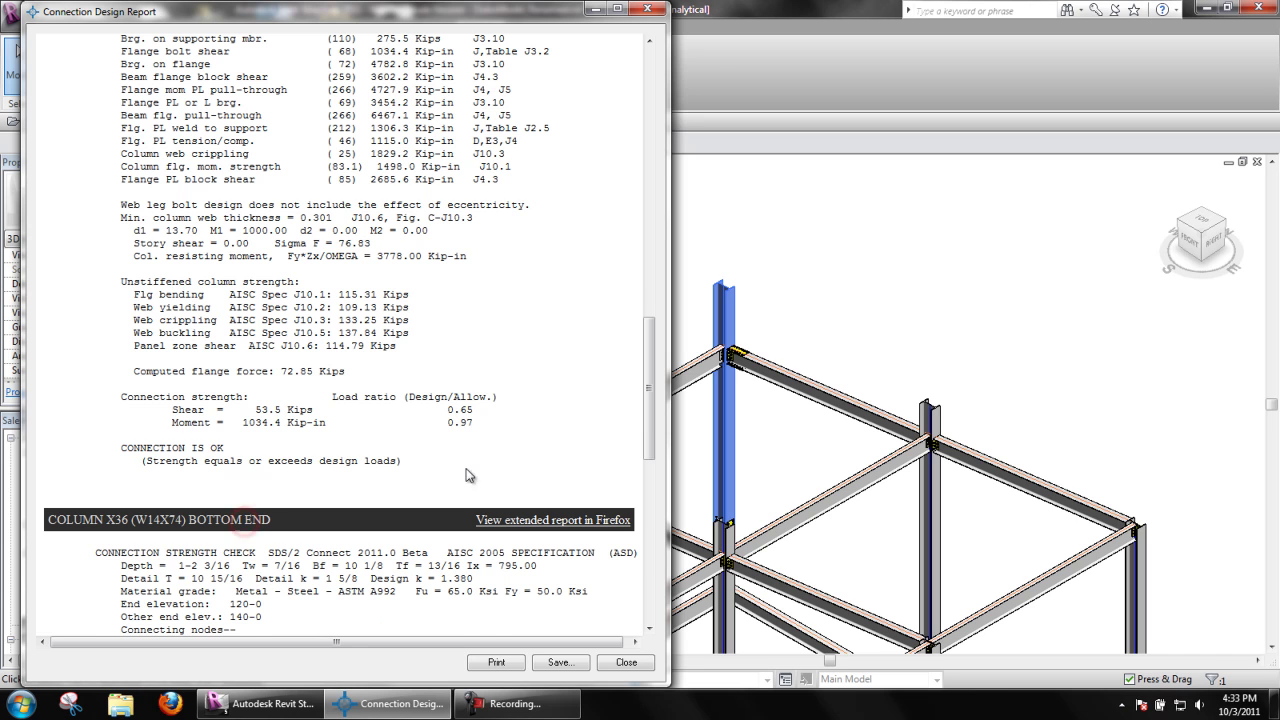
left_click_drag(650, 380, 646, 463)
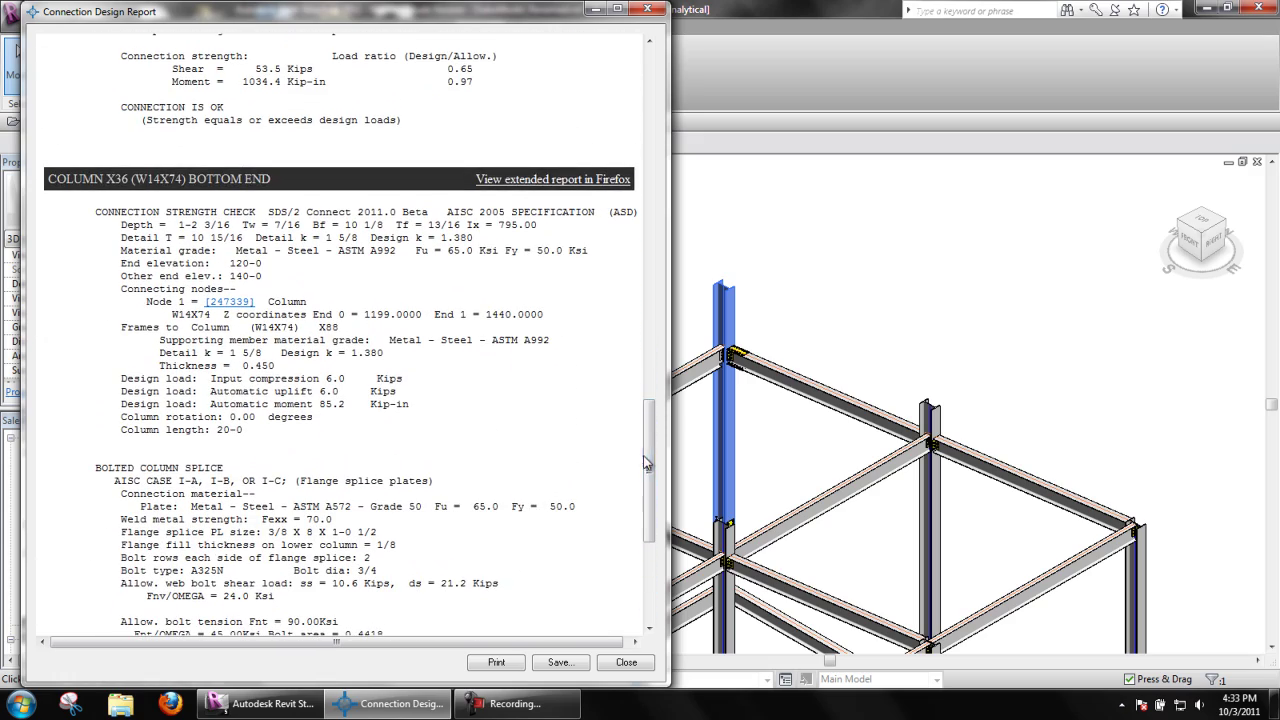
left_click(238, 178)
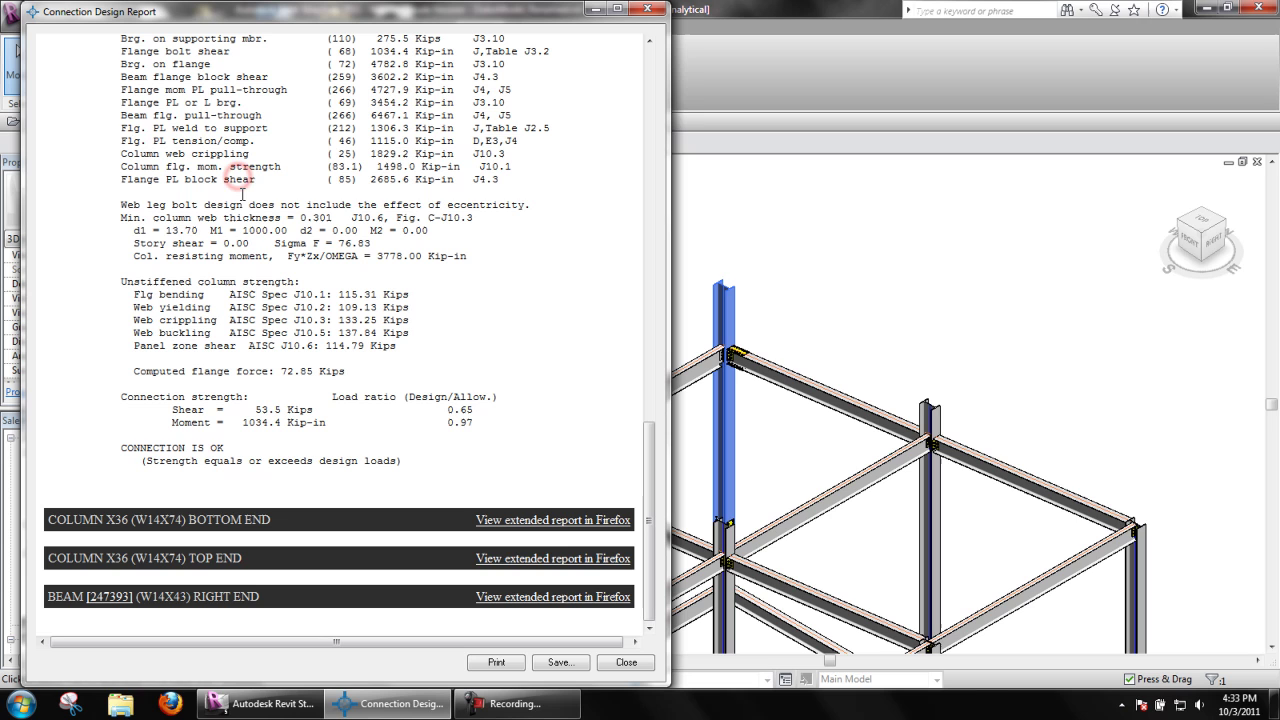
- Review the COLUMN TOP END section, then collapse it and the BEAM LEFT END section
left_click(212, 558)
left_click_drag(651, 427, 642, 526)
left_click(215, 287)
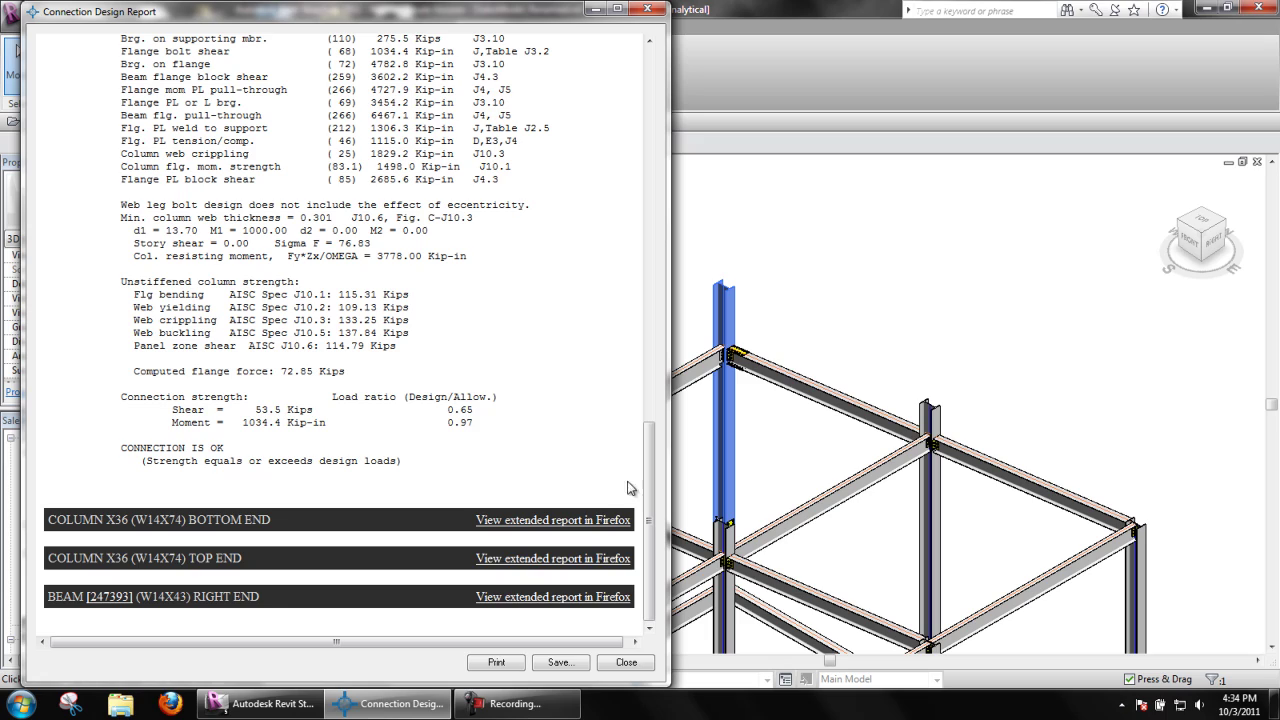
left_click_drag(648, 505, 624, 120)
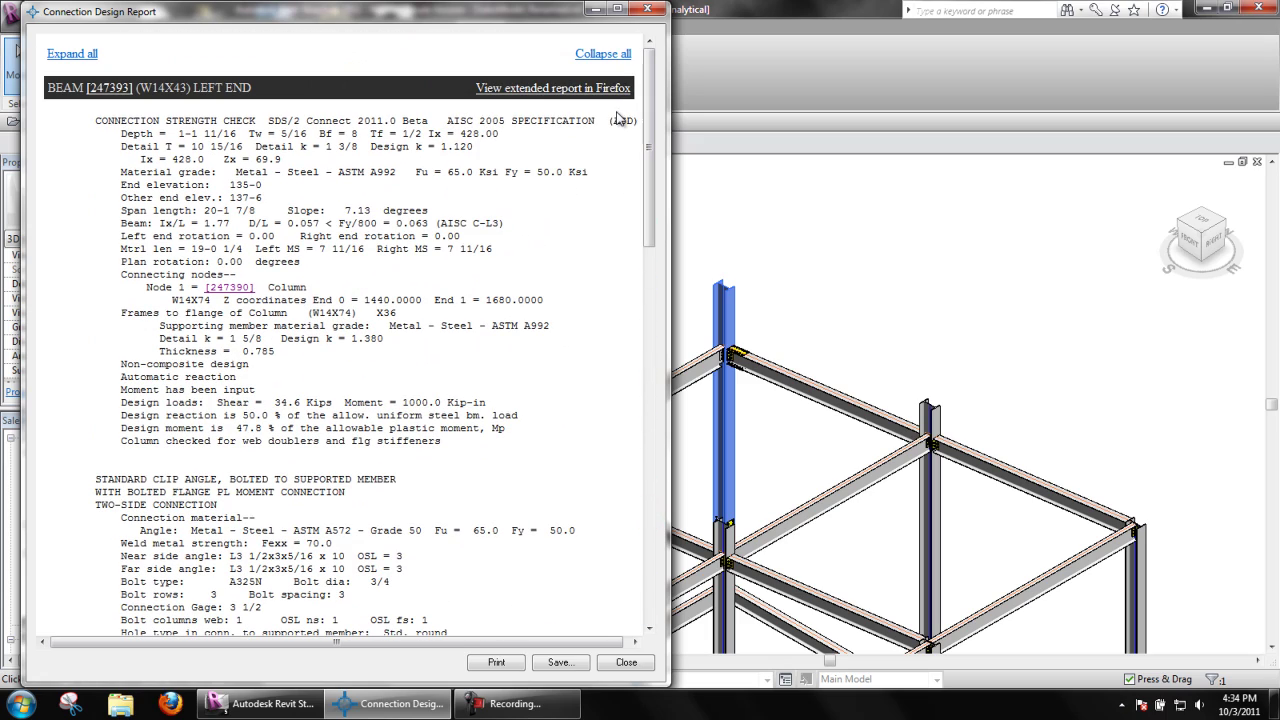
left_click(237, 92)
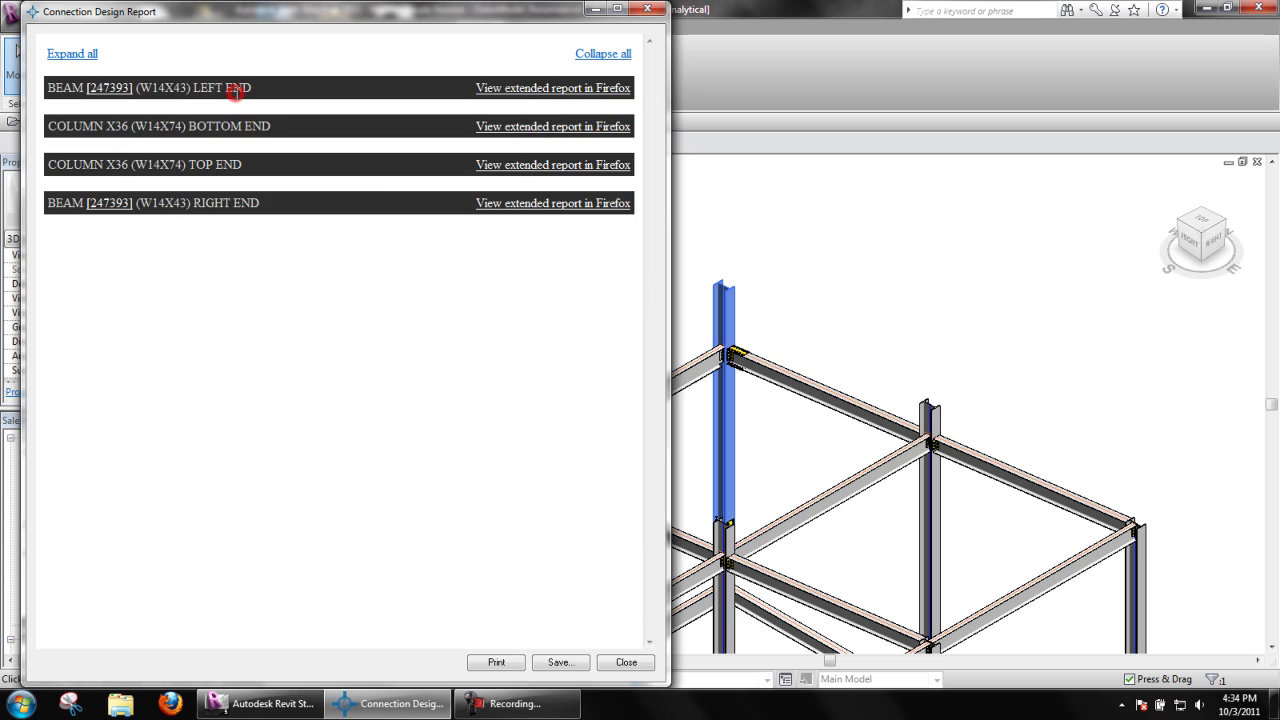
- Open the beam left-end extended report in Firefox and review it down to Load Calc 25 (133.254 kips ≥ 34.6 kips)
left_click(529, 96)
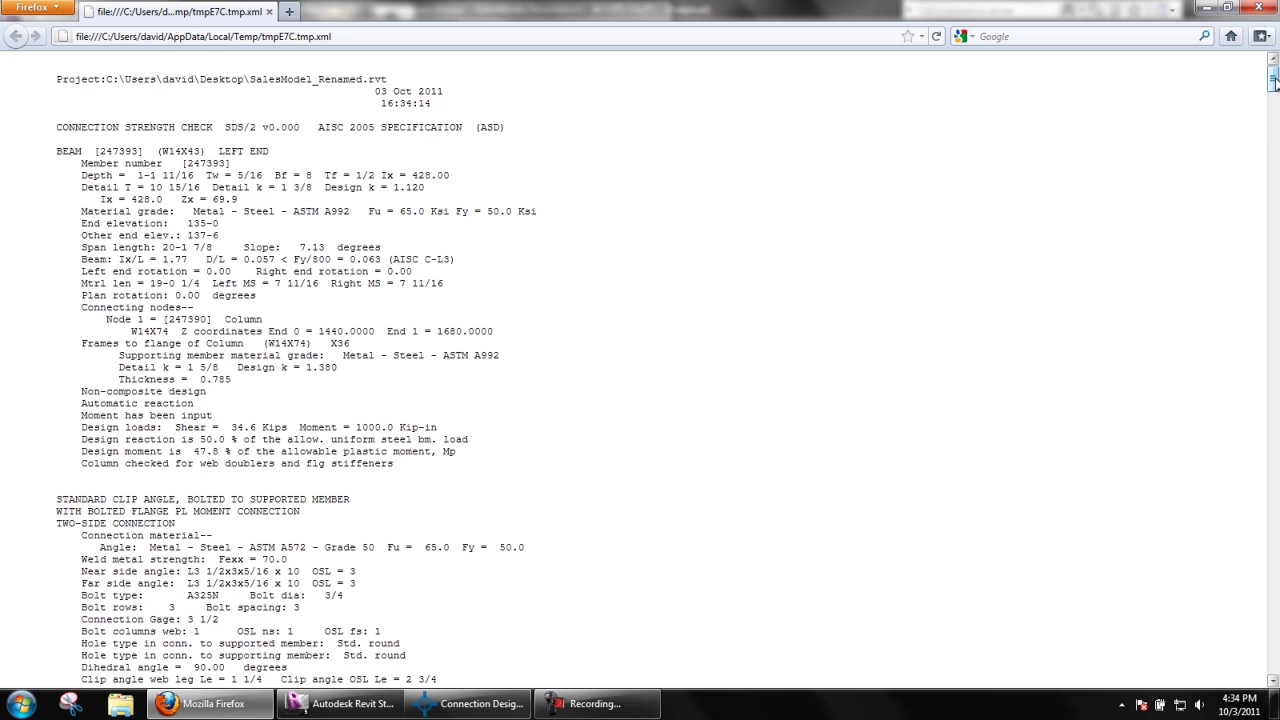
left_click_drag(1273, 82, 1273, 152)
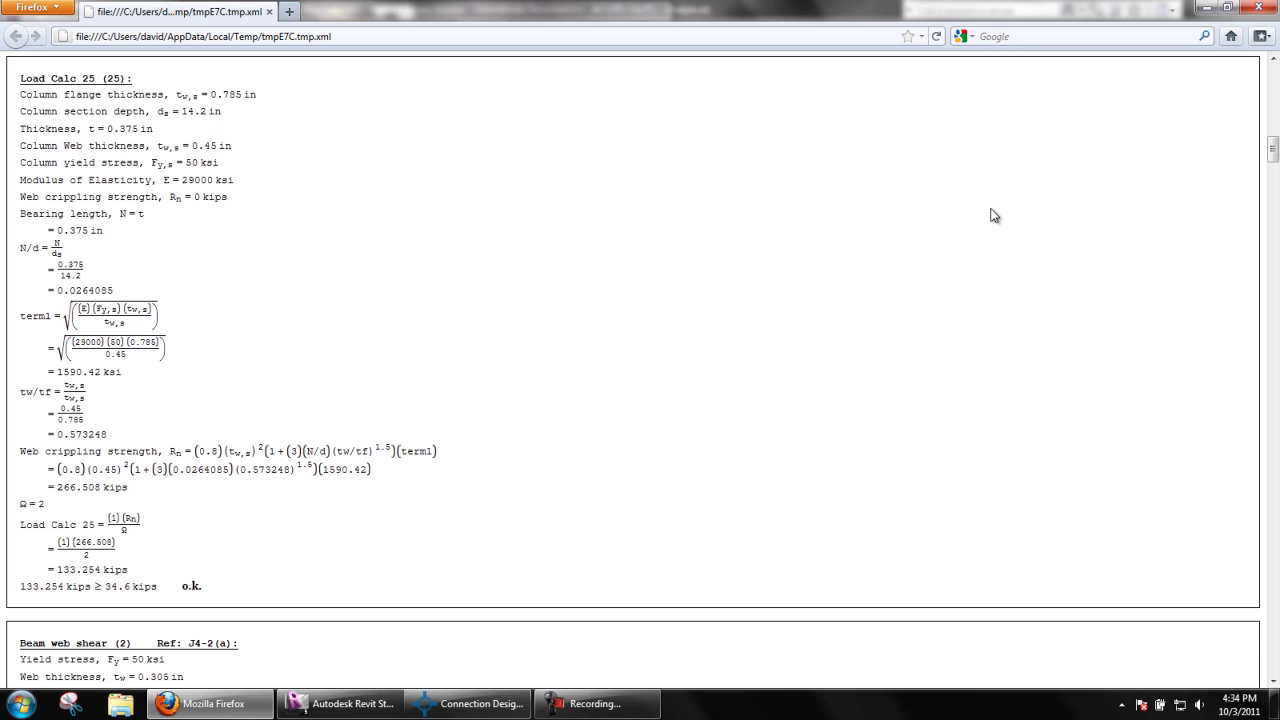
- Close Firefox and the connection design report, and clear the model selection
left_click(1257, 12)
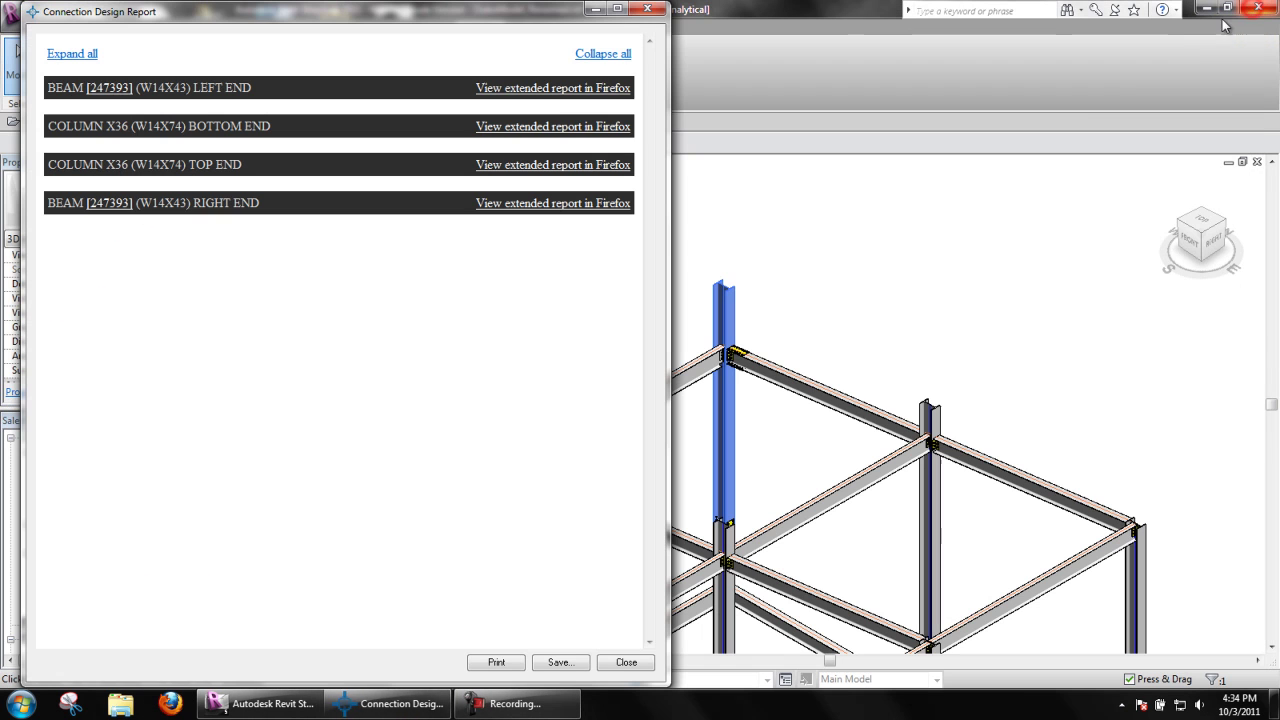
left_click(619, 667)
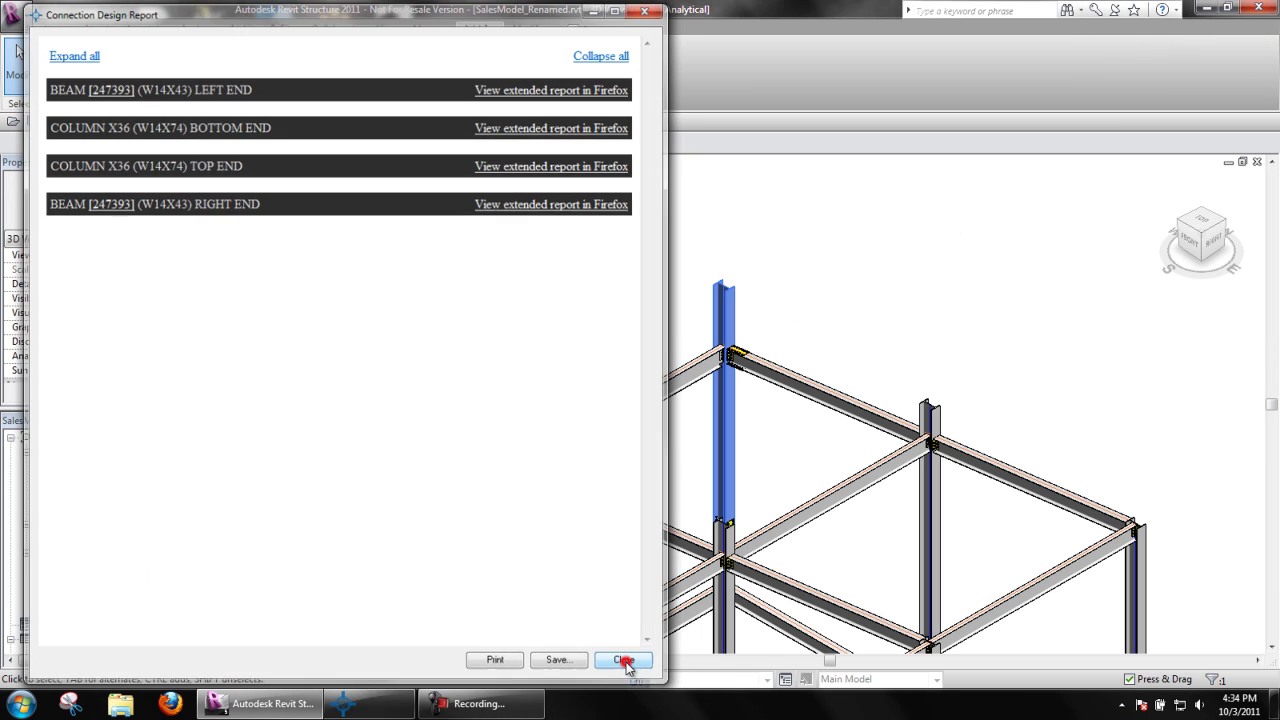
left_click(857, 296)
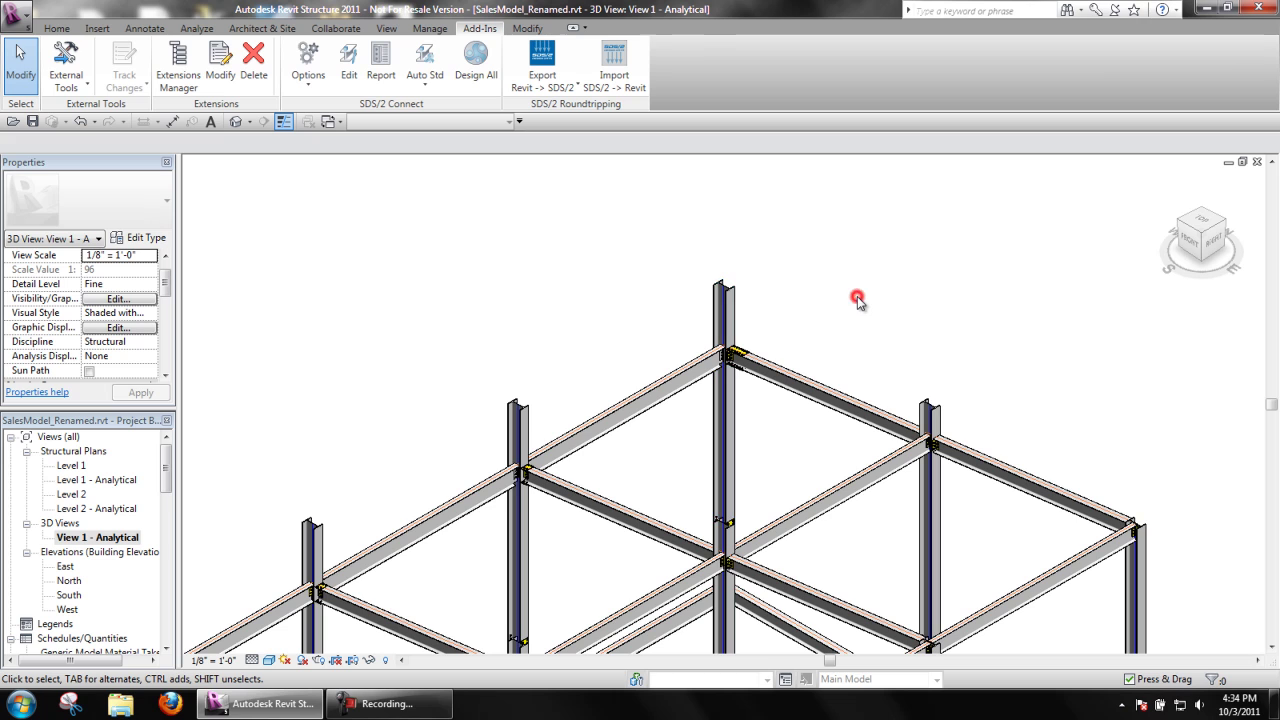
scroll(843, 345, "up", 5)
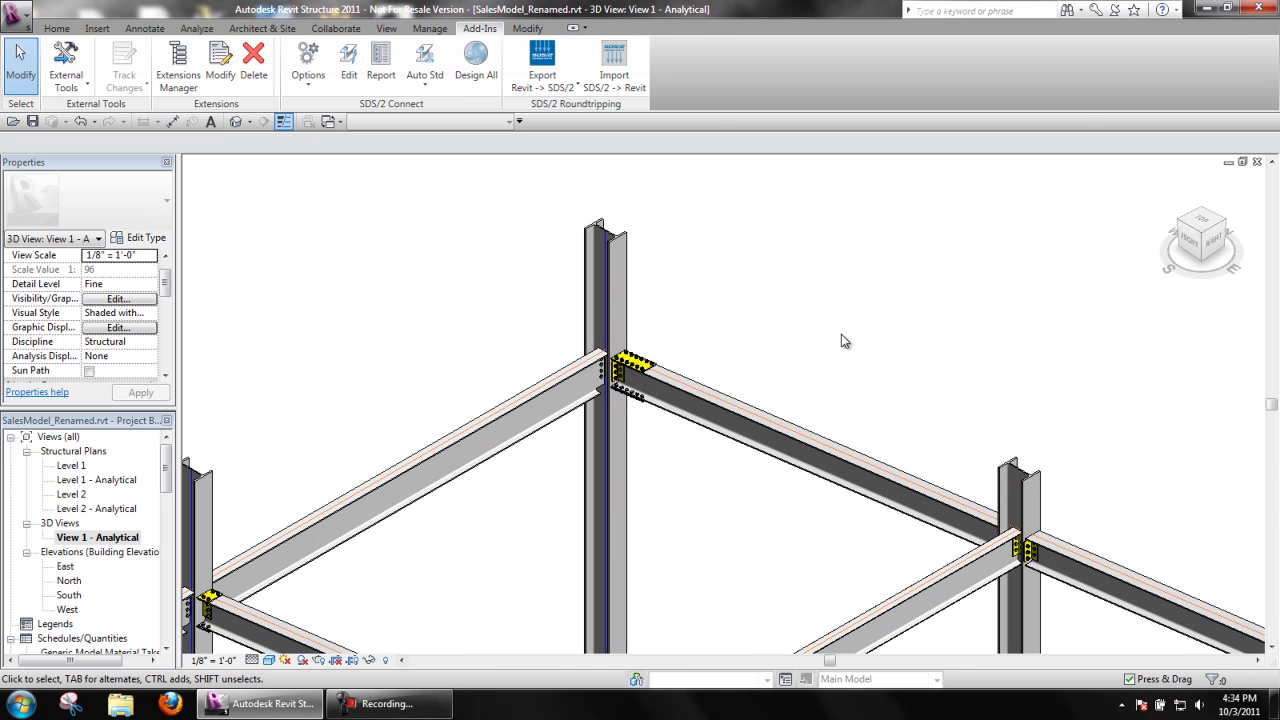
- Make the beam connection user-defined and set the top flange plate's horizontal hole spacing to 4"
left_click(377, 70)
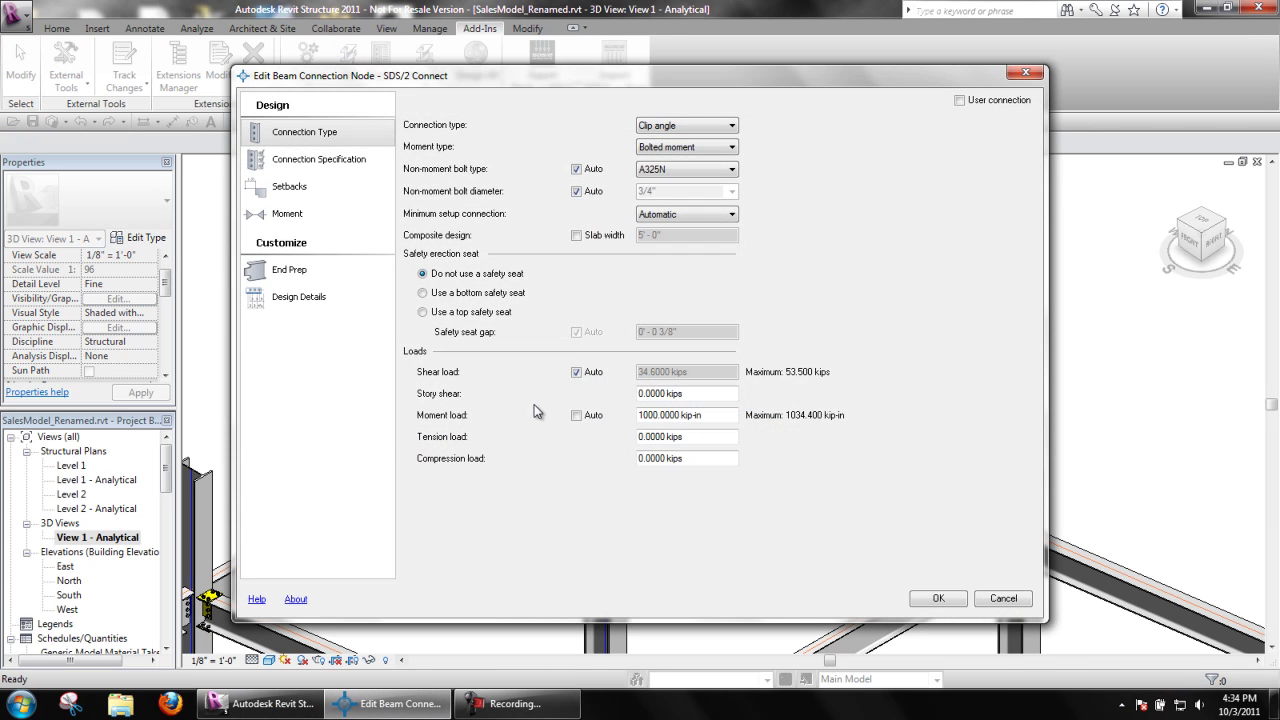
left_click(959, 100)
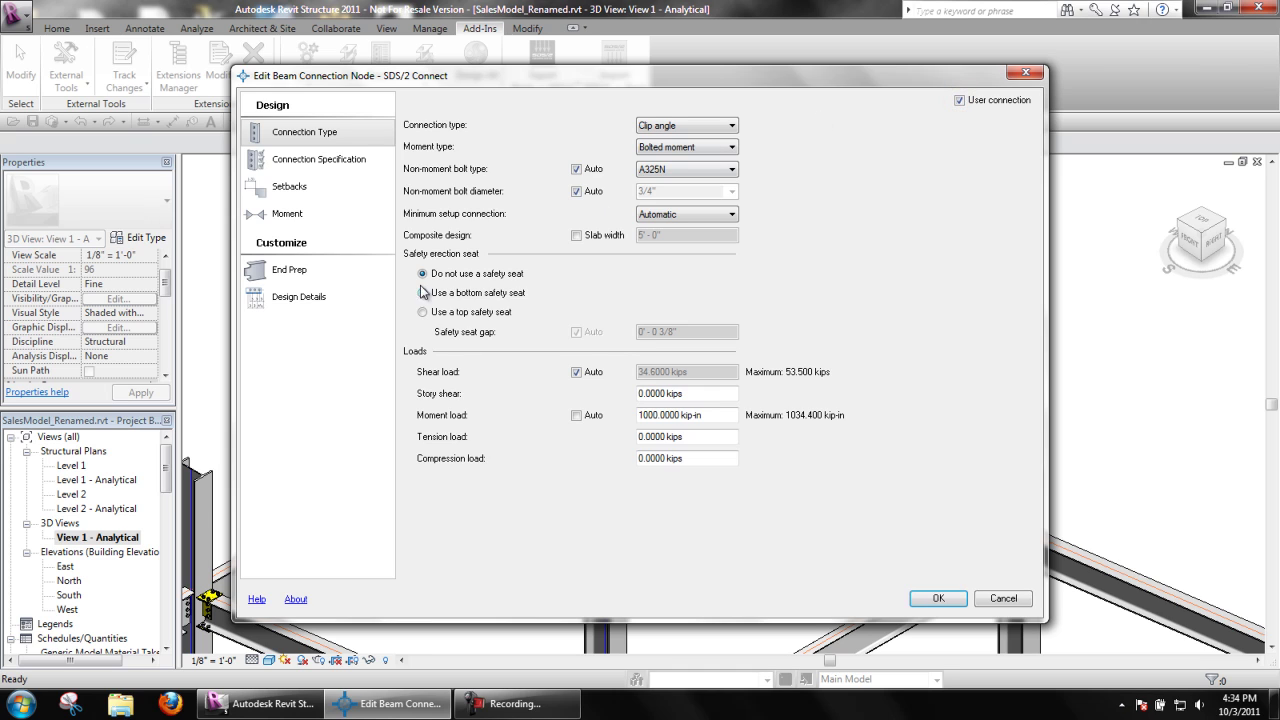
left_click(355, 302)
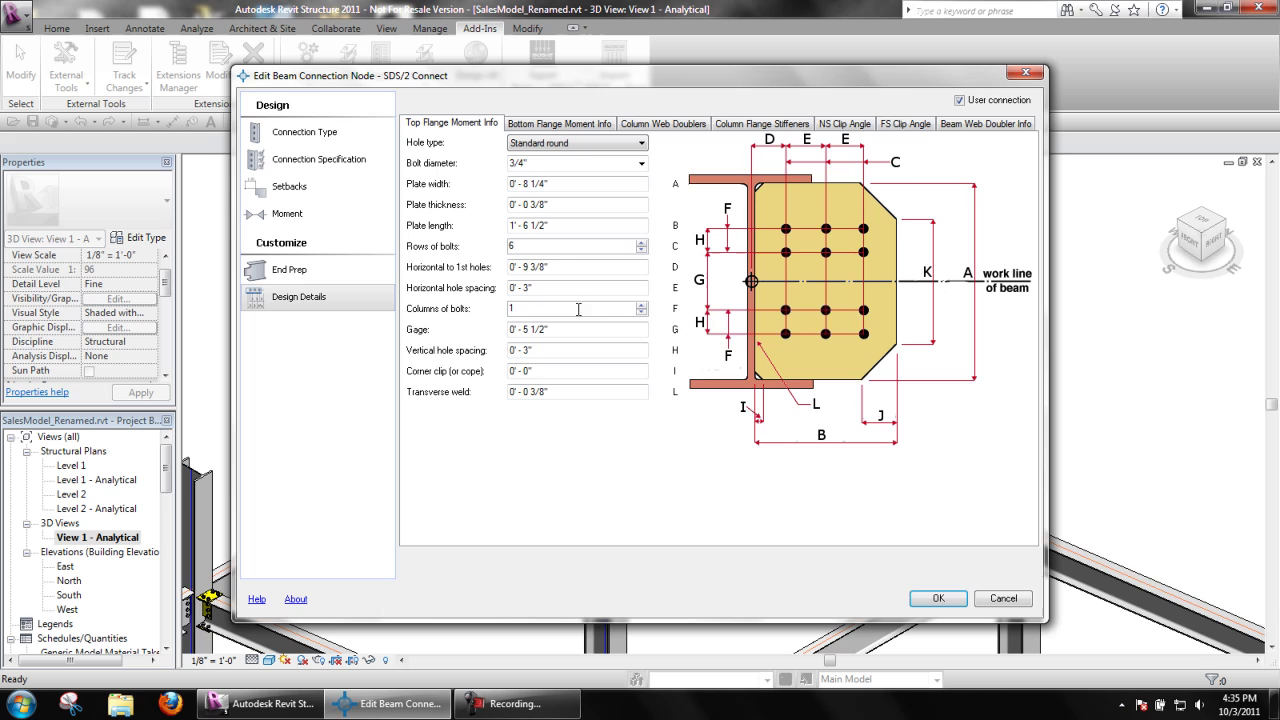
left_click(586, 288)
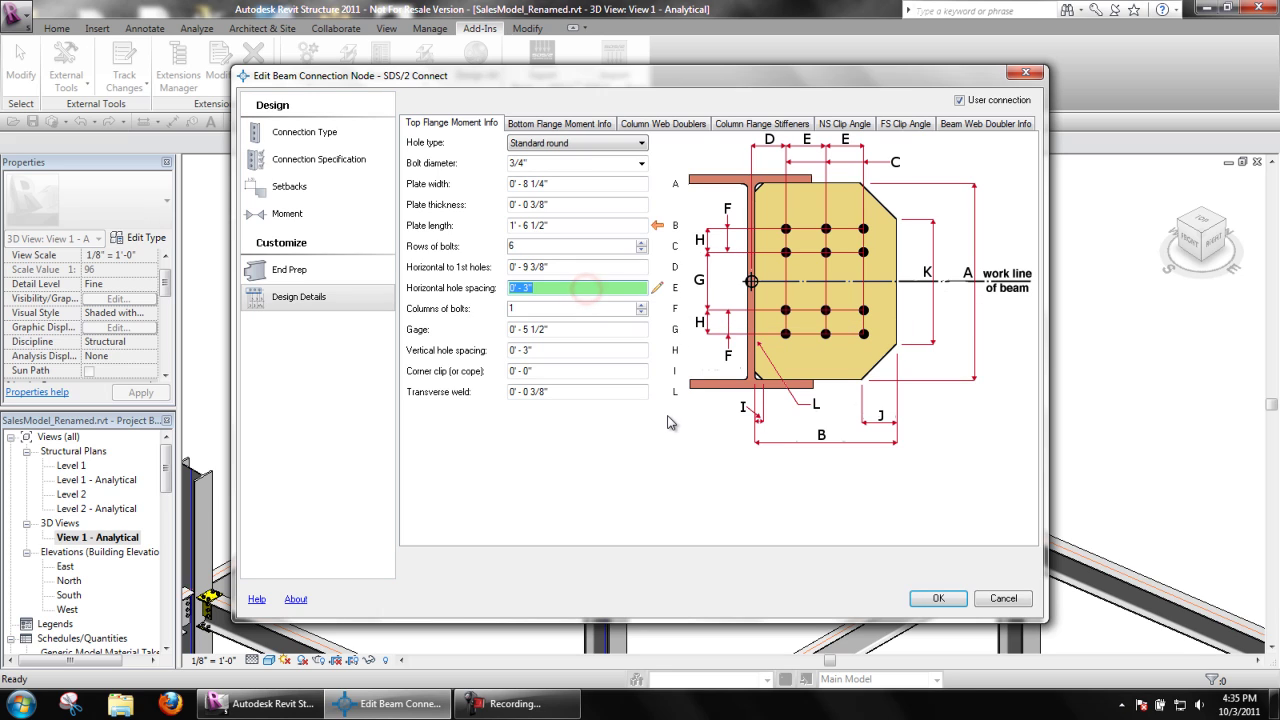
type("4")
- Set the bottom flange plate's horizontal hole spacing to 4" and apply the edited connection
left_click(536, 122)
left_click(547, 288)
type("4")
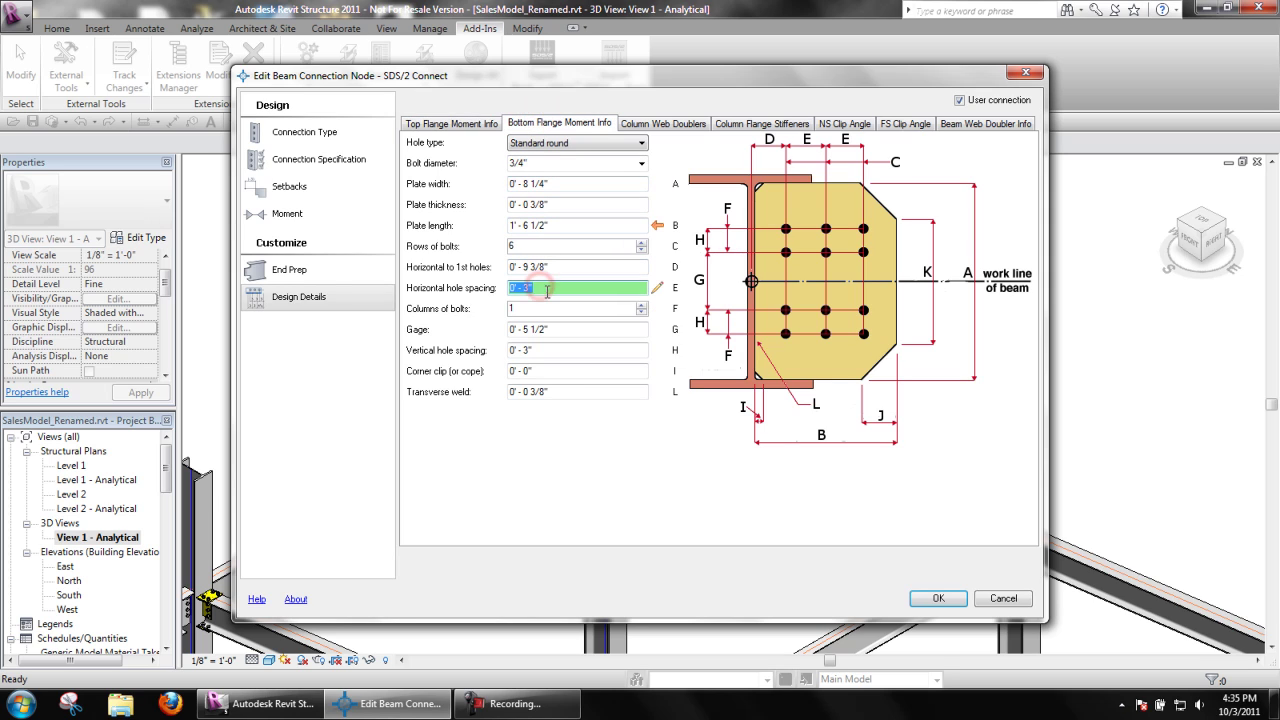
key("Tab")
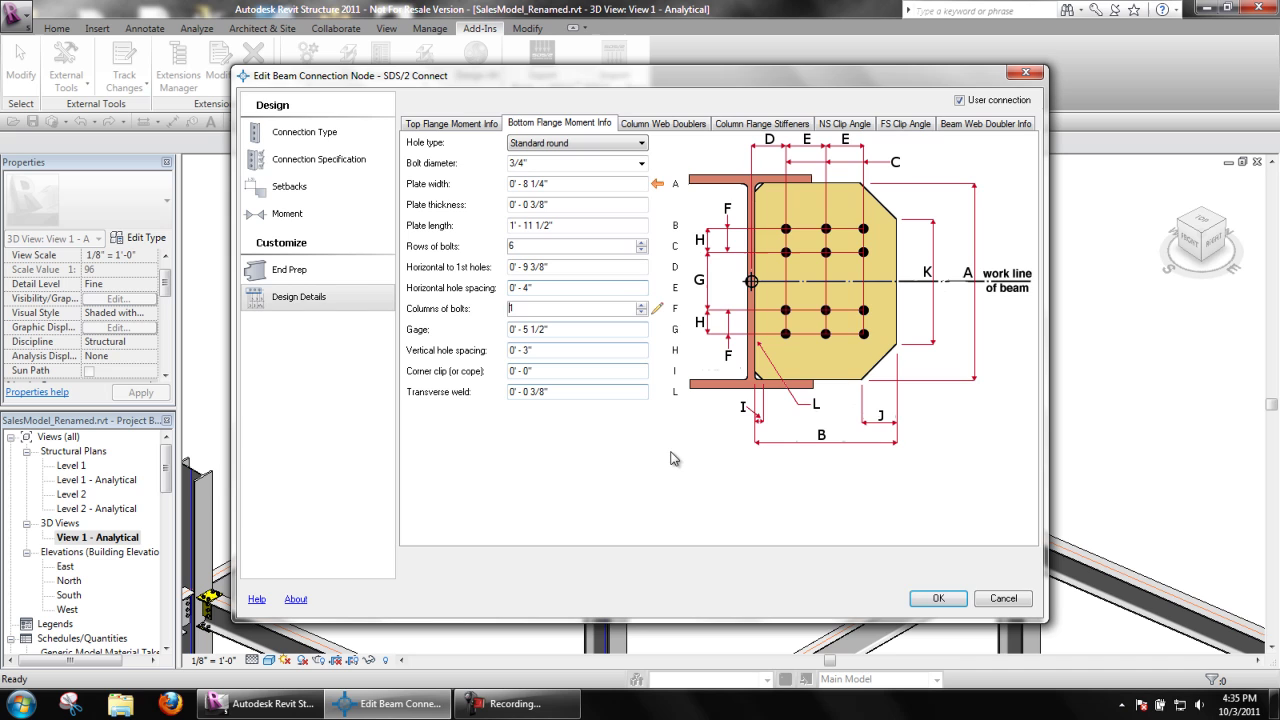
left_click(935, 598)
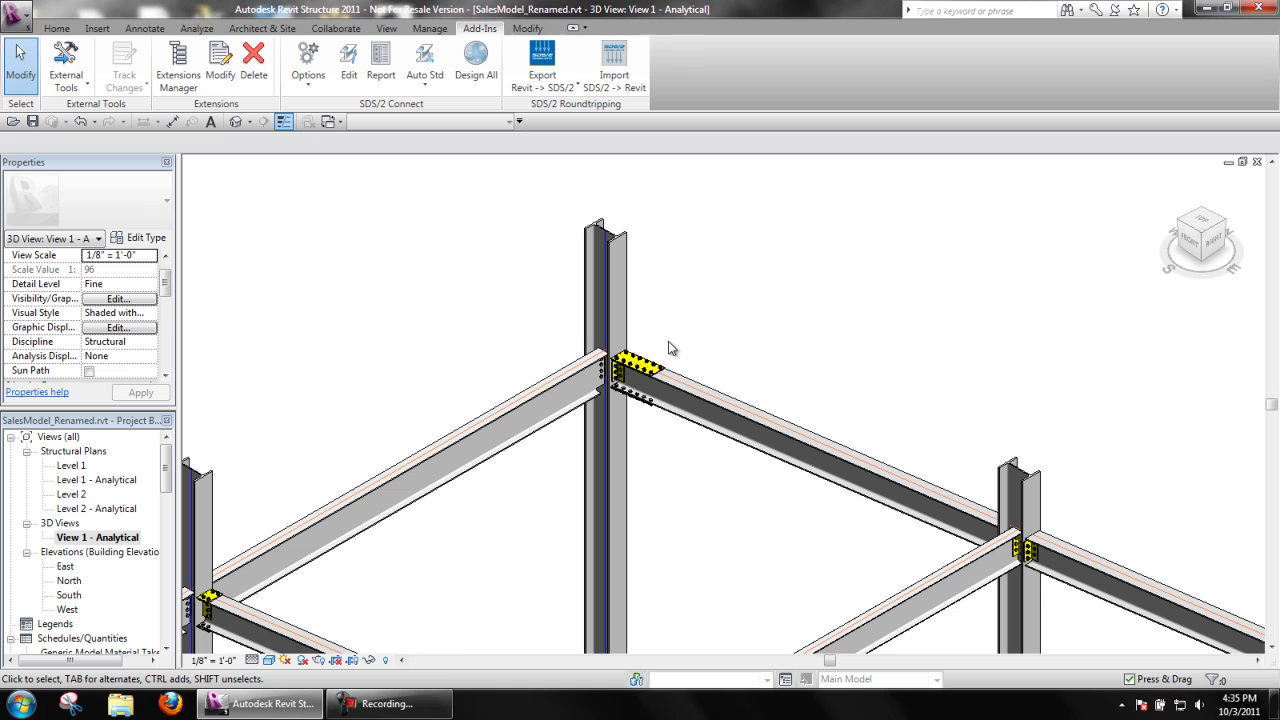
- Generate a new report for the edited beam 247393 left-end connection, enlarge it, and scroll through it
left_click(380, 68)
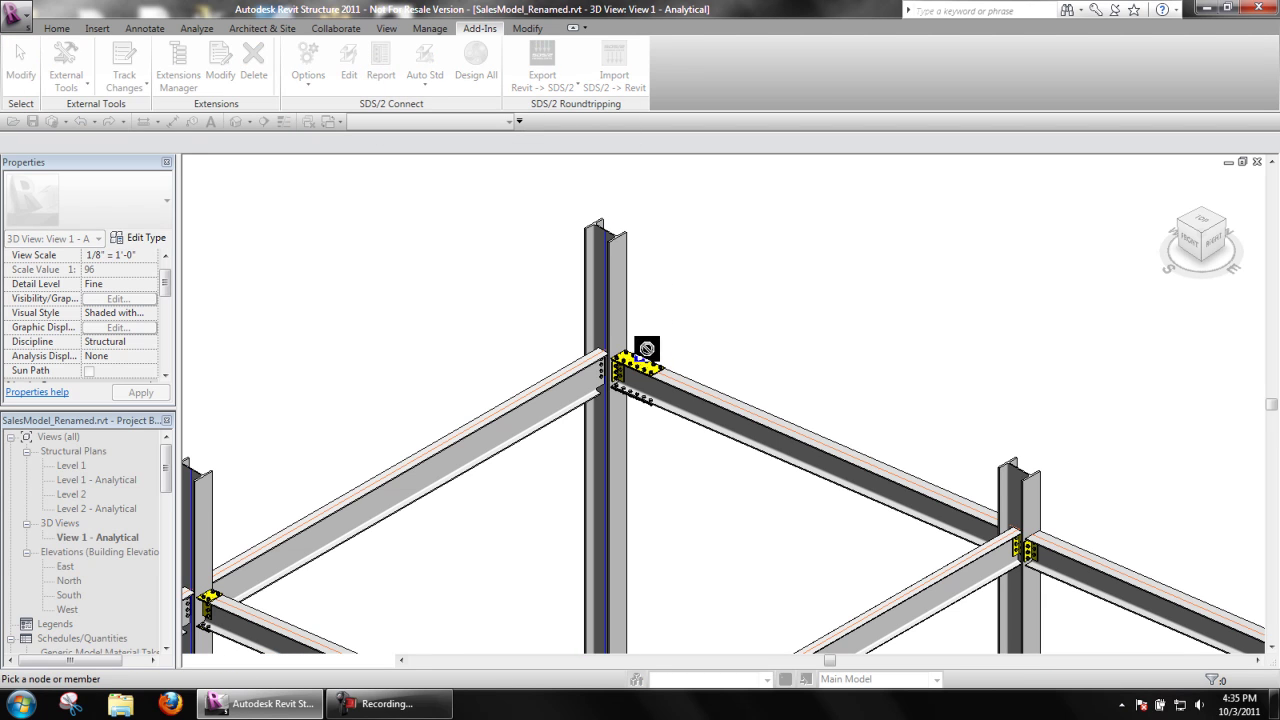
left_click(645, 363)
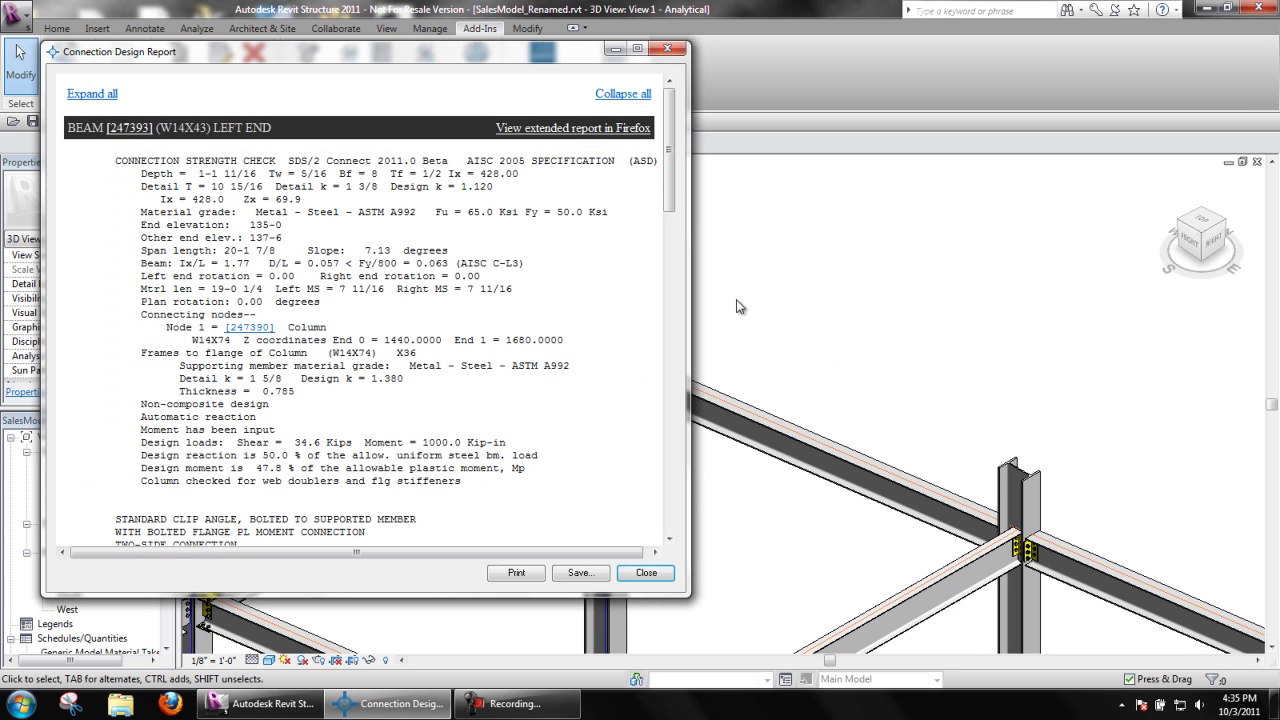
left_click_drag(462, 42, 480, 4)
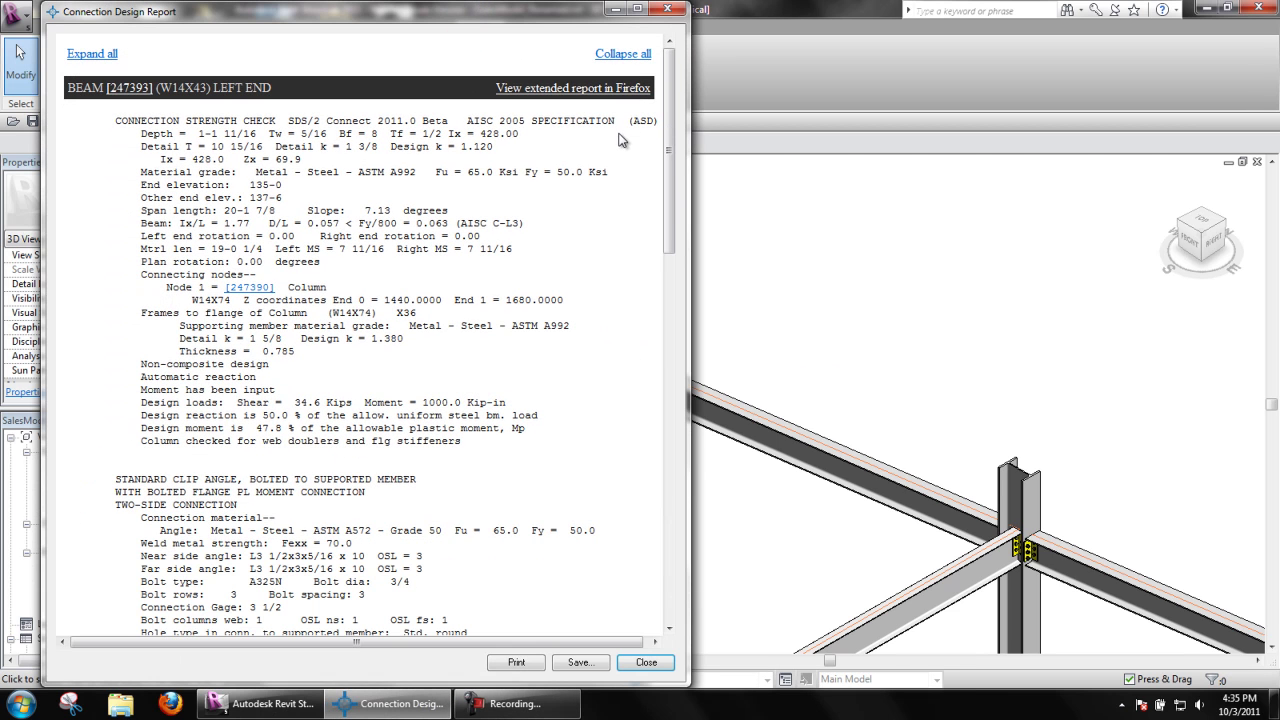
scroll(652, 211, "down", 7)
scroll(650, 211, "down", 15)
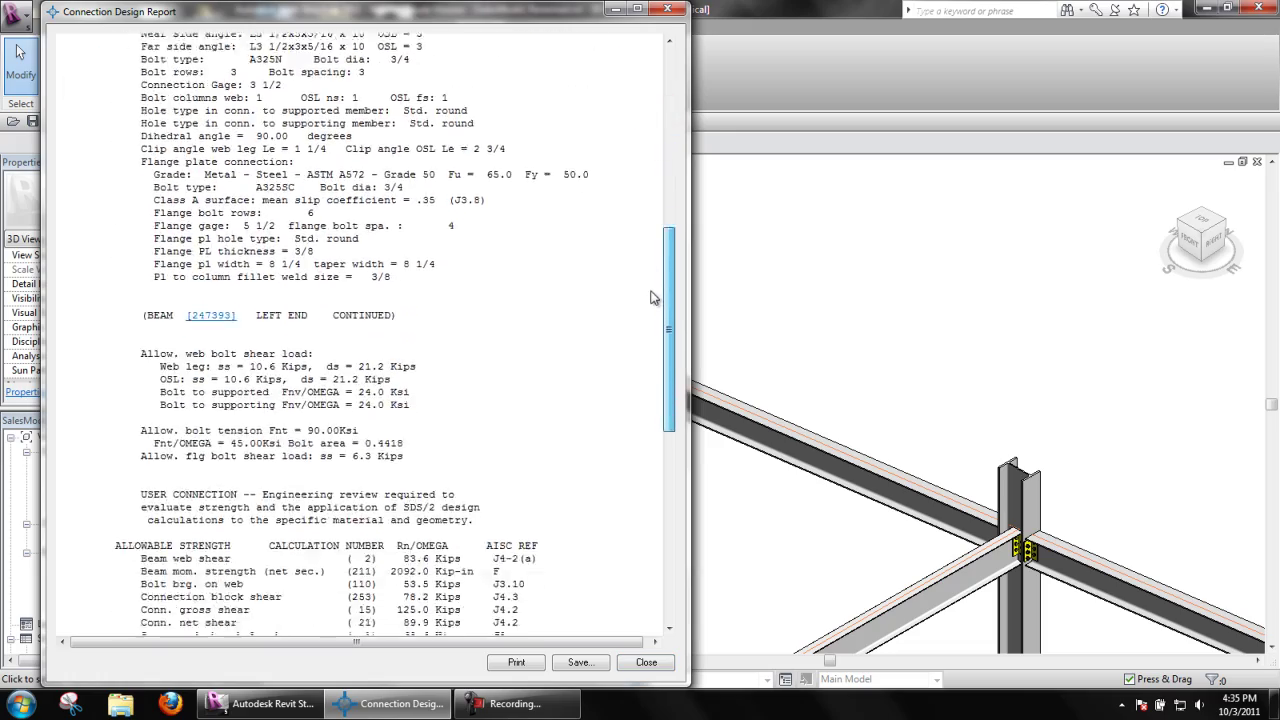
scroll(644, 445, "down", 1)
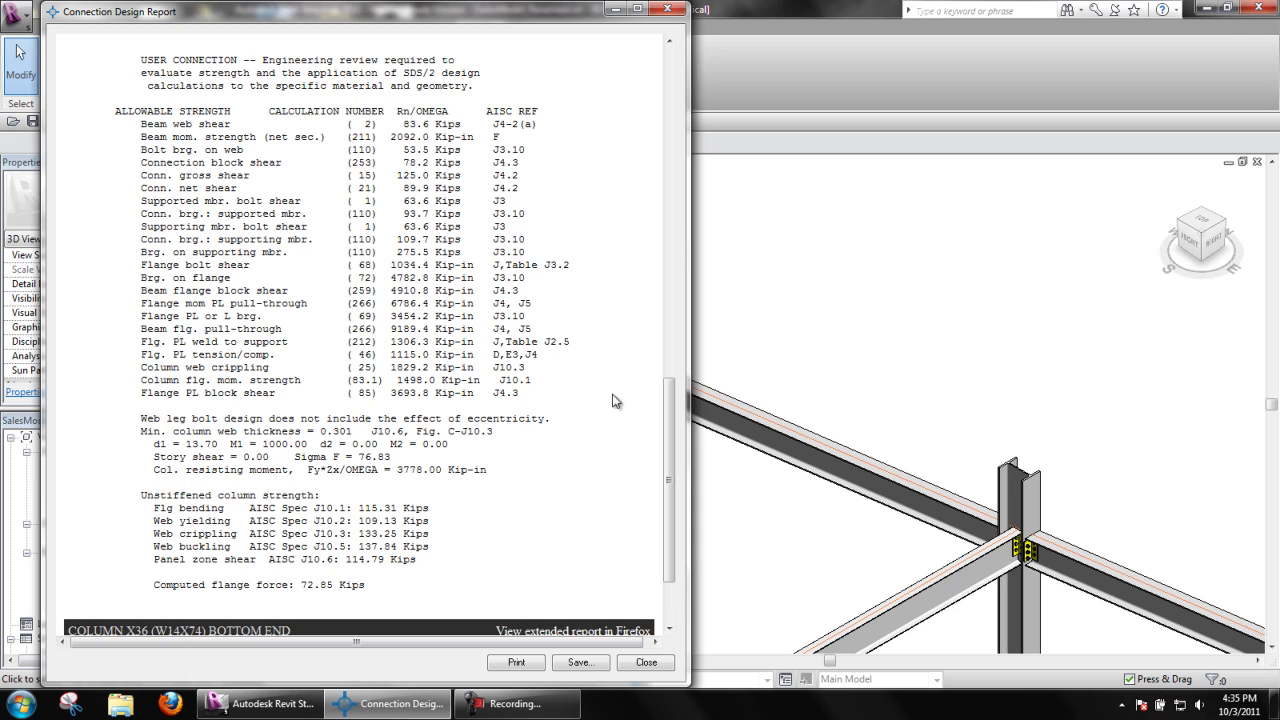
left_click_drag(670, 454, 670, 450)
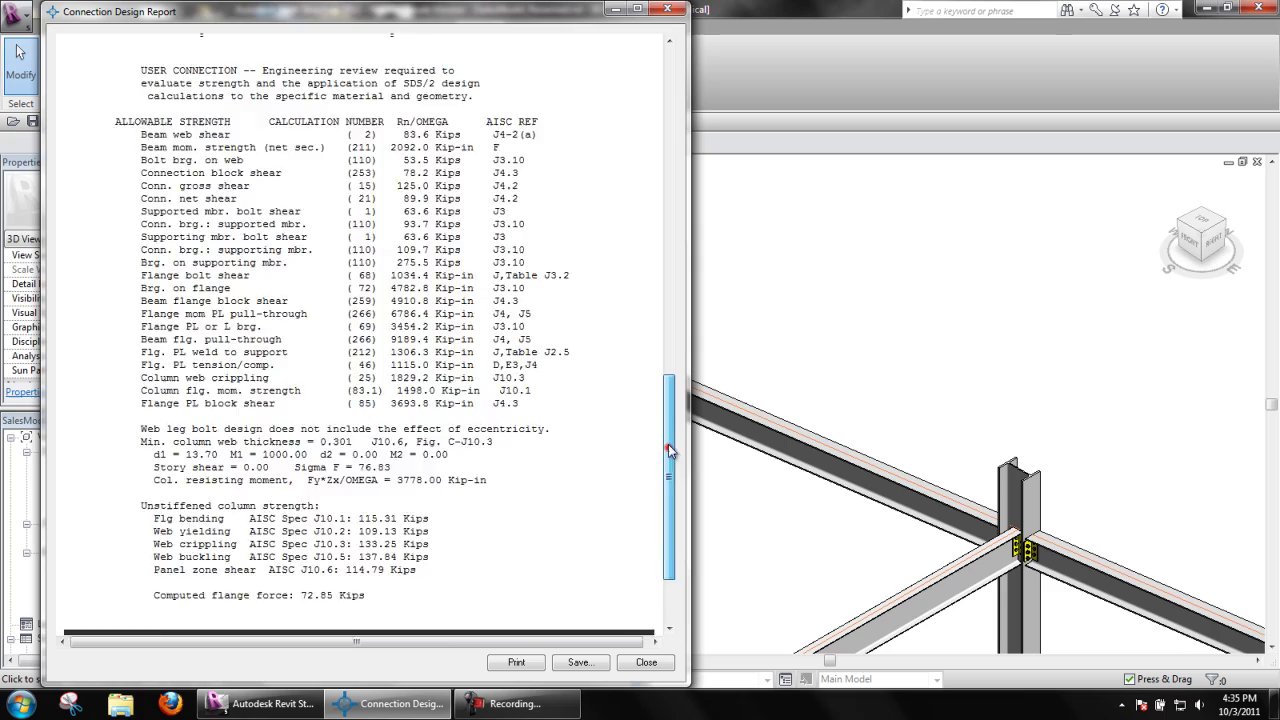
scroll(669, 445, "up", 15)
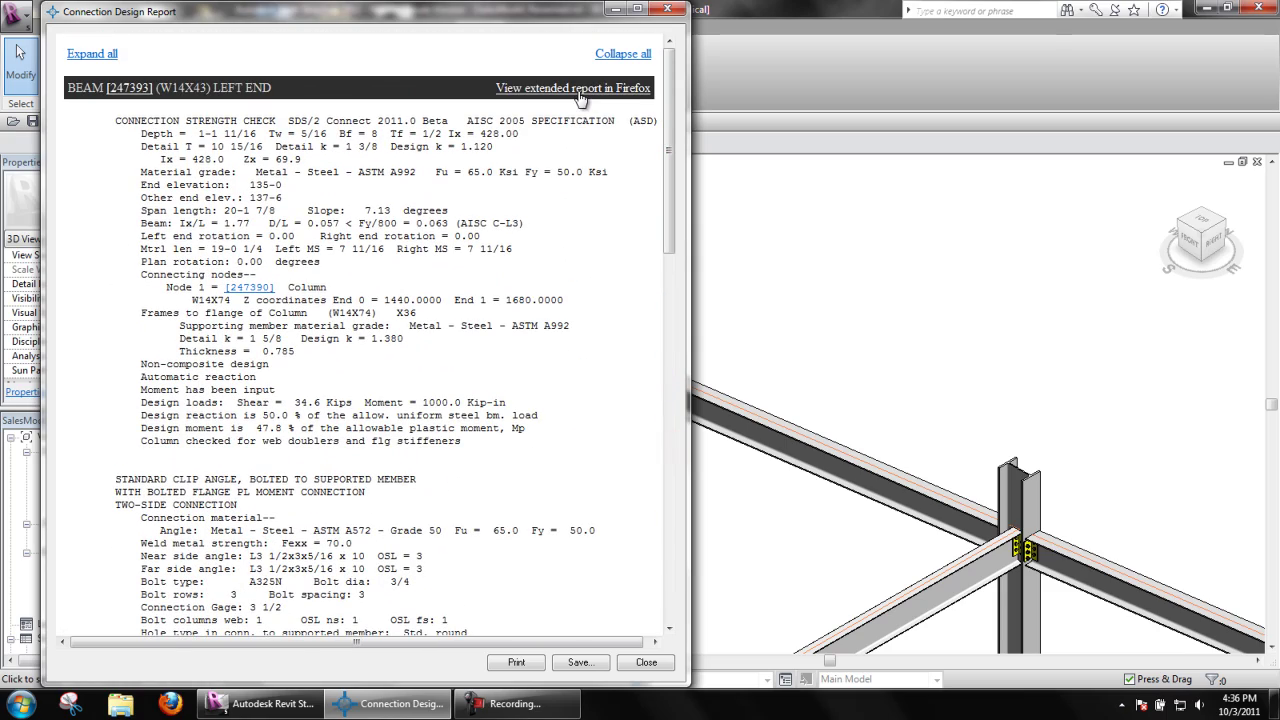
left_click(578, 90)
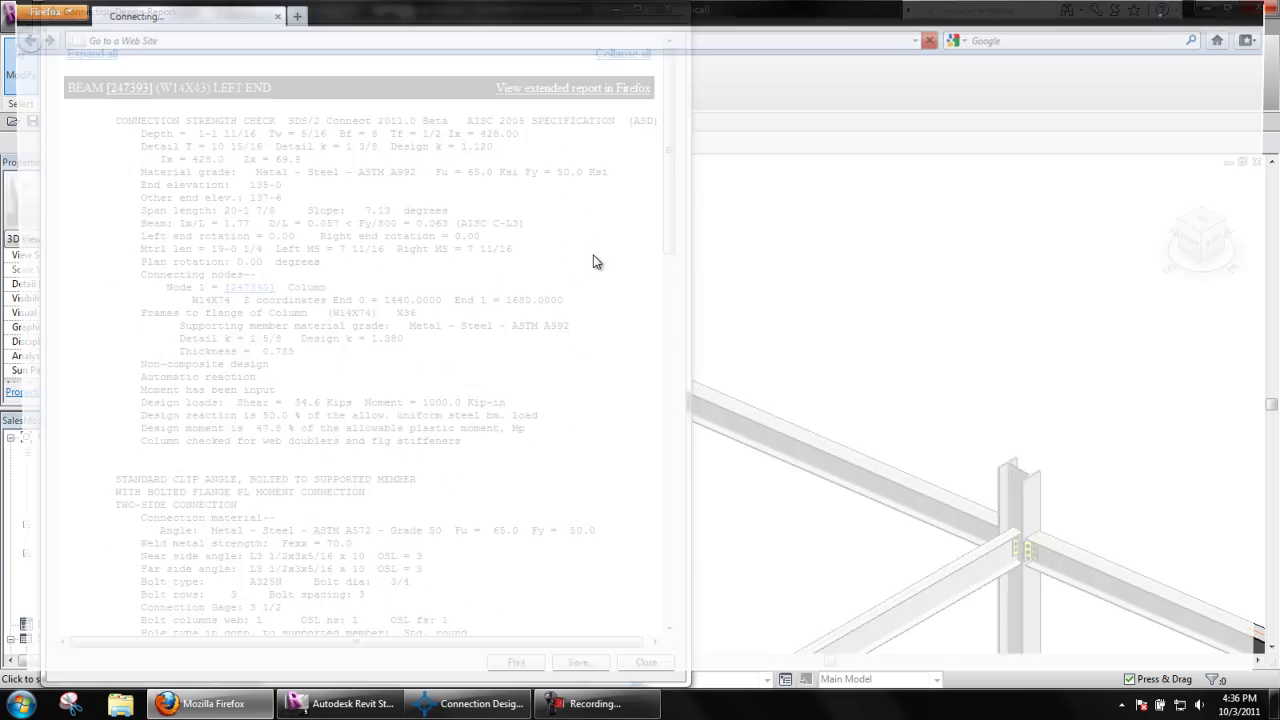
left_click_drag(1273, 77, 1273, 177)
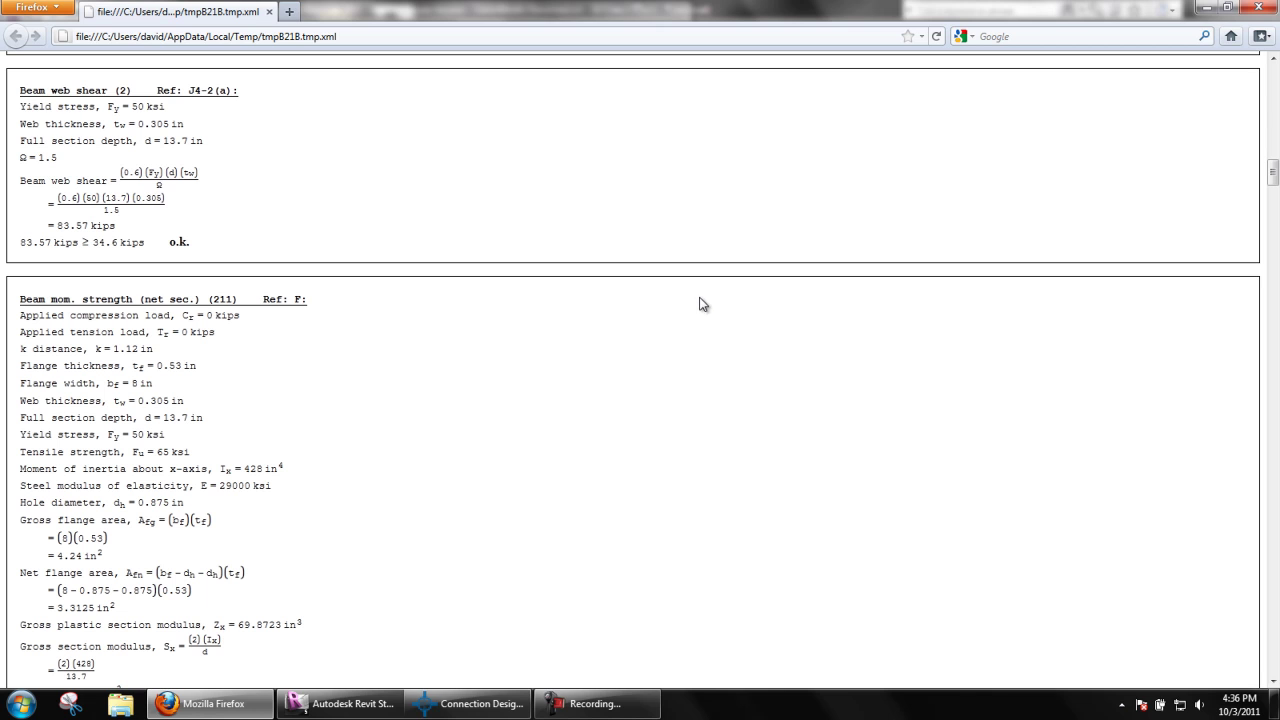
- Close the extended and design reports, then zoom the 3D view to fit the whole model
left_click(1257, 7)
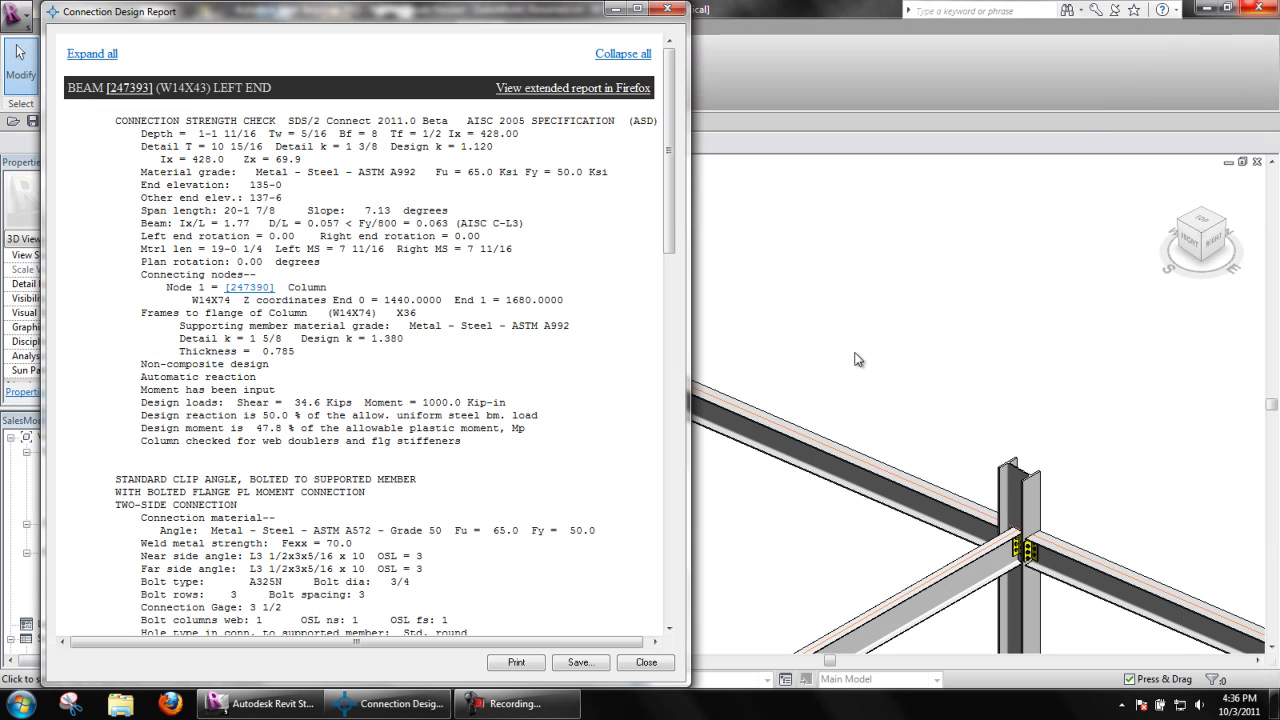
left_click(661, 664)
right_click(911, 330)
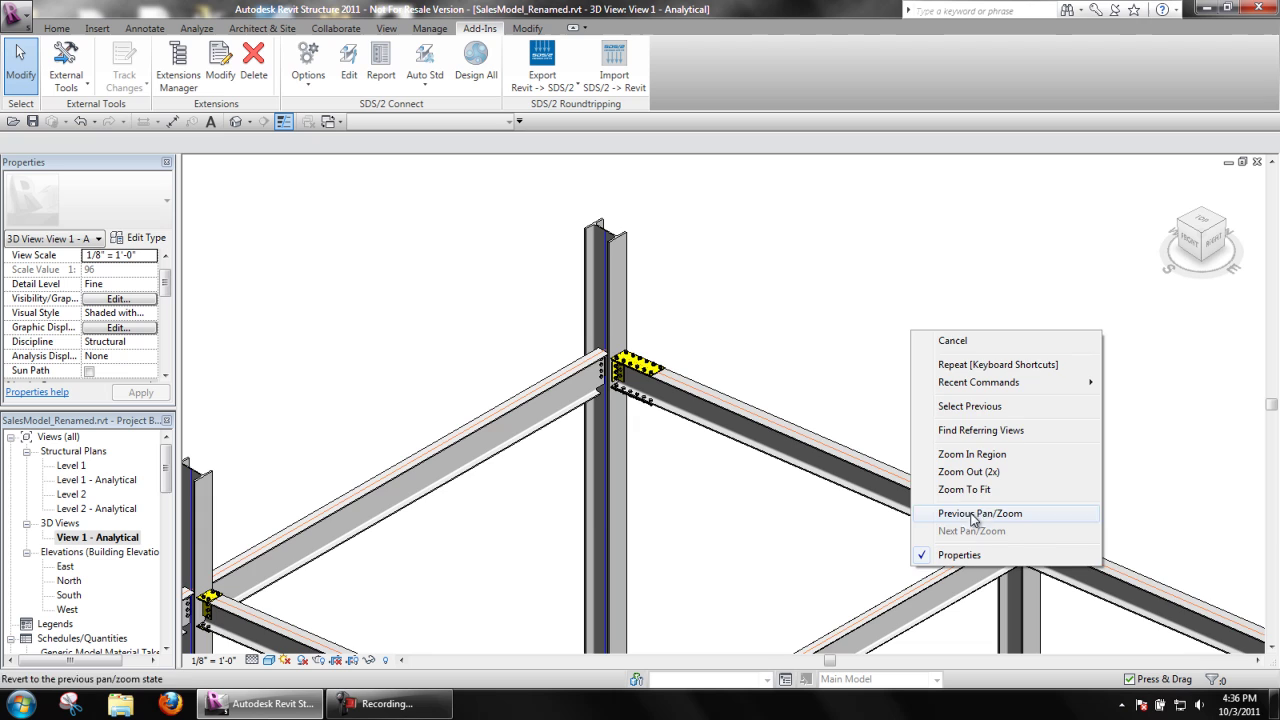
left_click(966, 491)
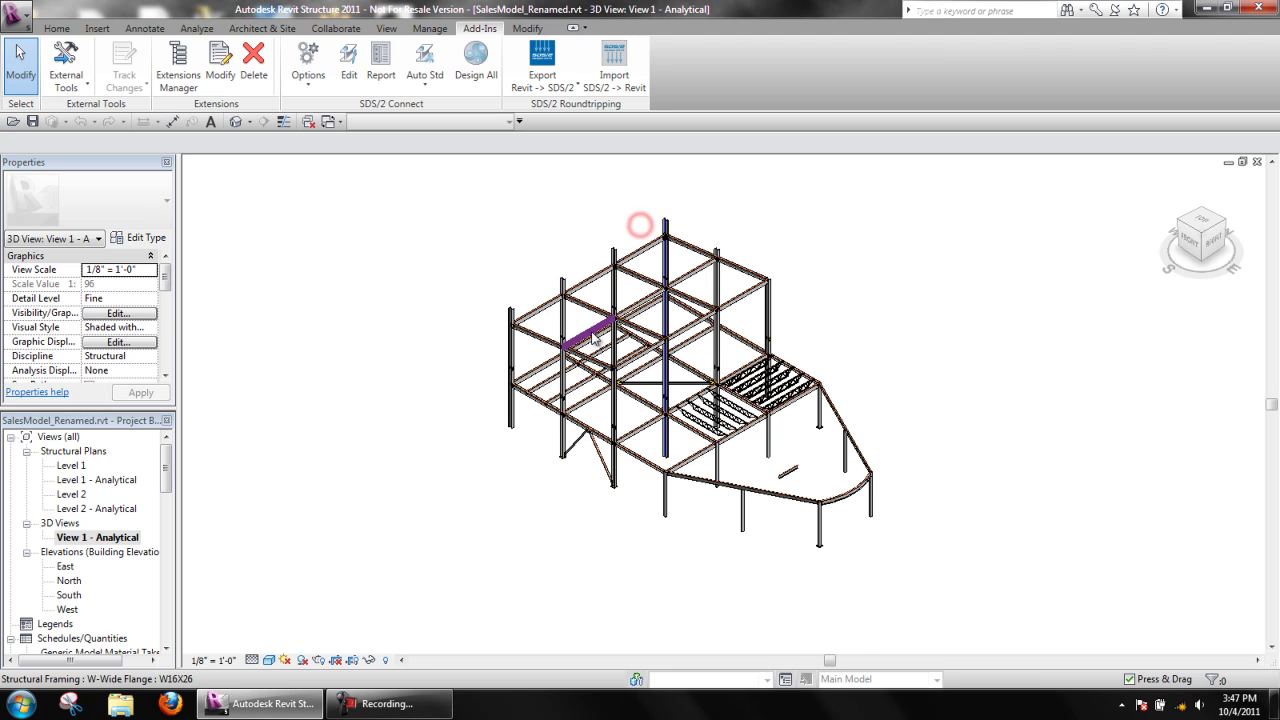
- Window-select the 122 framing members in the upper-left bays and generate their connection reports
left_click_drag(637, 219, 560, 352)
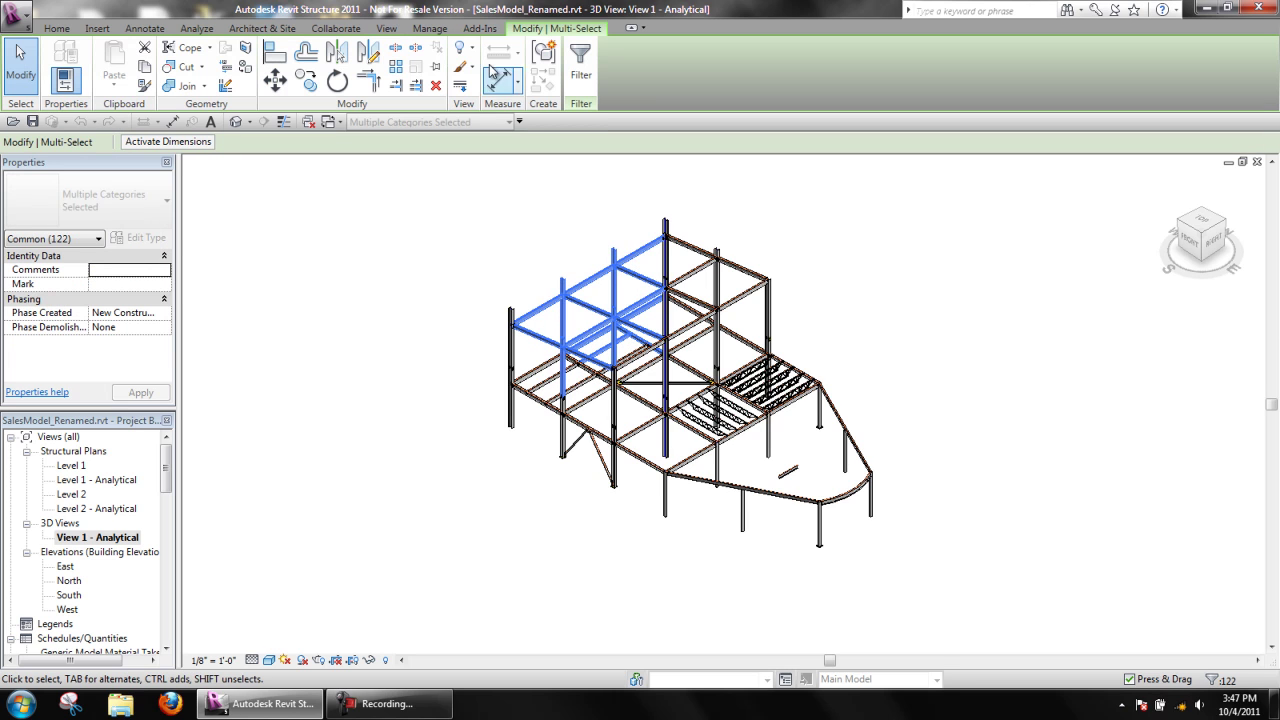
left_click(480, 28)
left_click(384, 70)
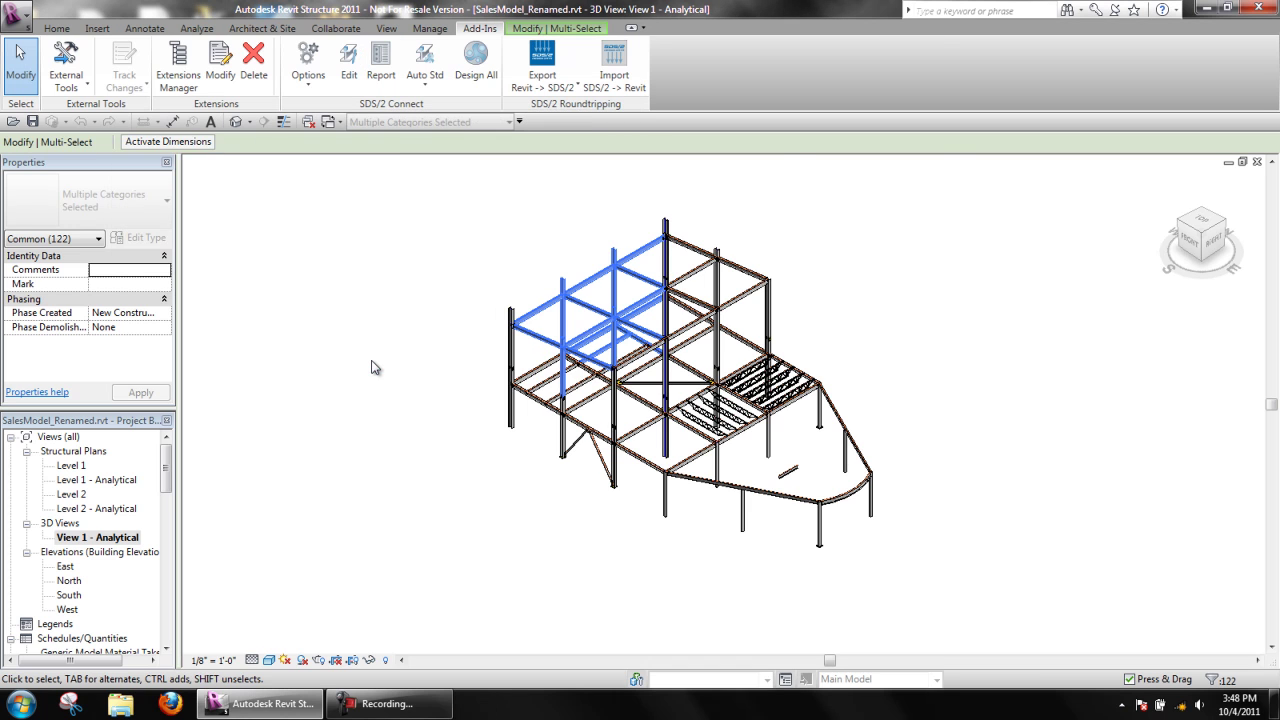
- Enlarge the multi-connection report and collapse the BEAM 247352 RIGHT END and BEAM 247353 end sections
left_click_drag(593, 146, 605, 0)
left_click_drag(773, 57, 773, 133)
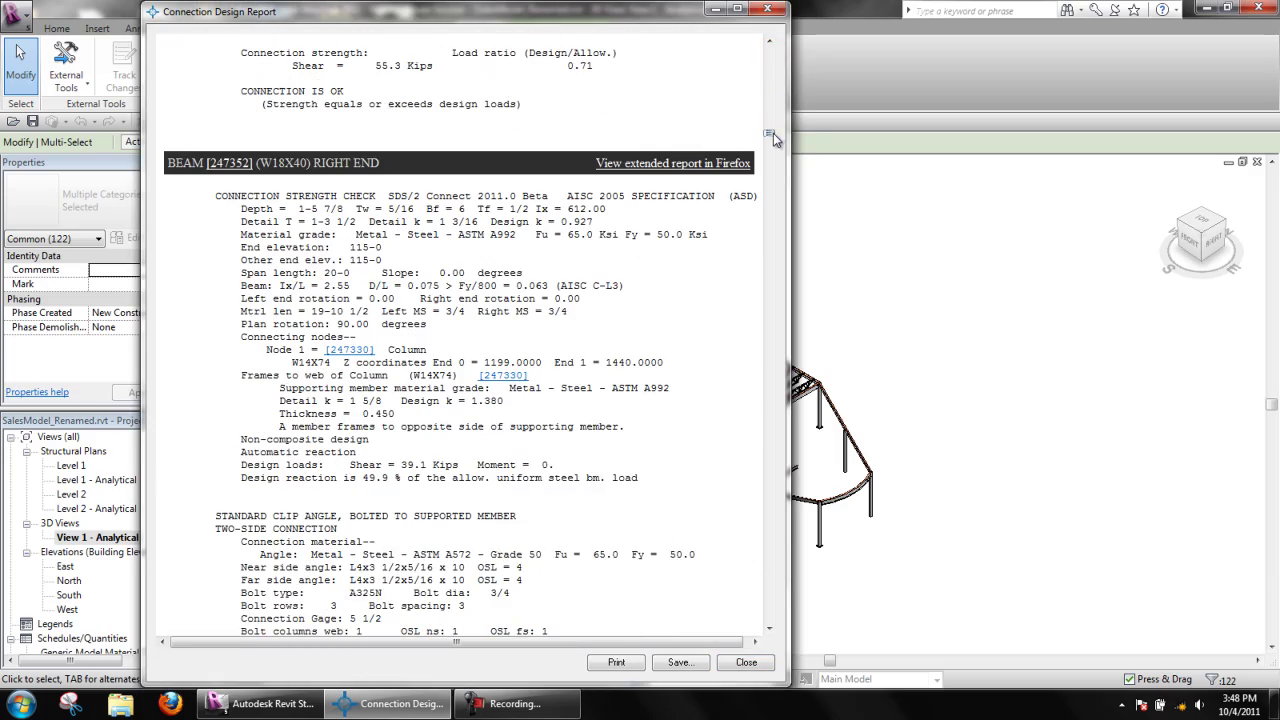
left_click(298, 165)
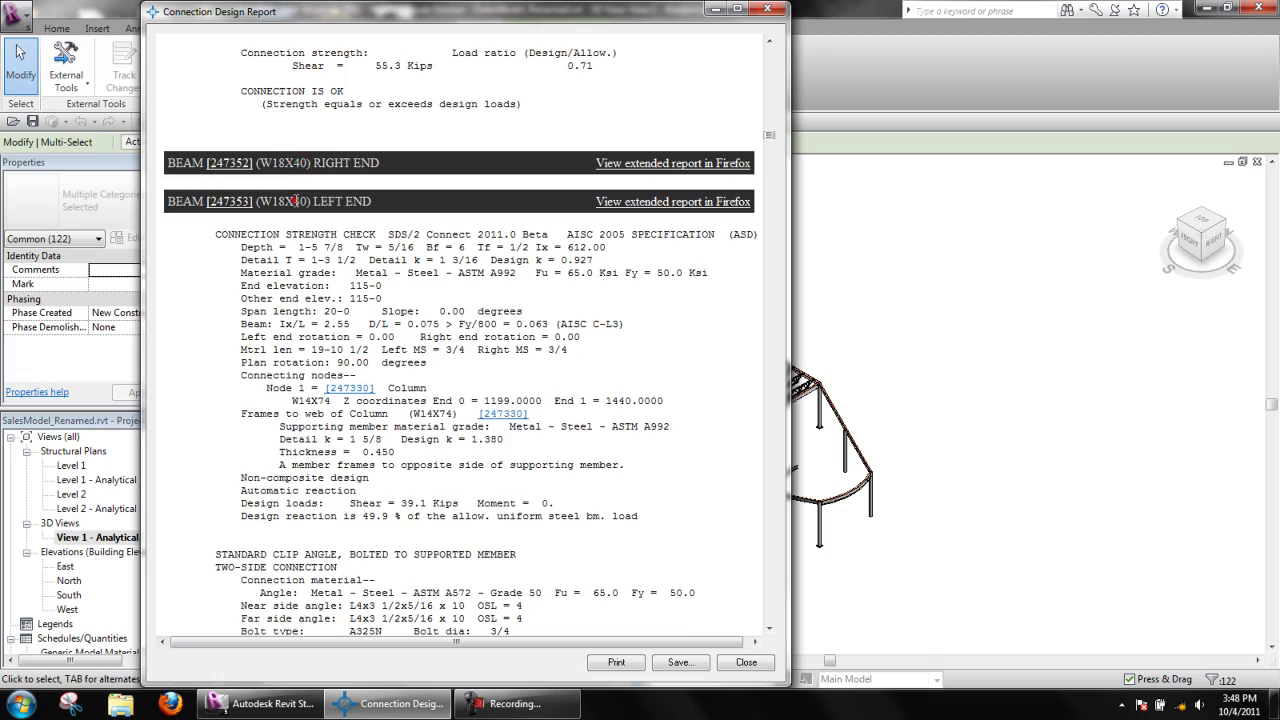
left_click(297, 200)
left_click(287, 242)
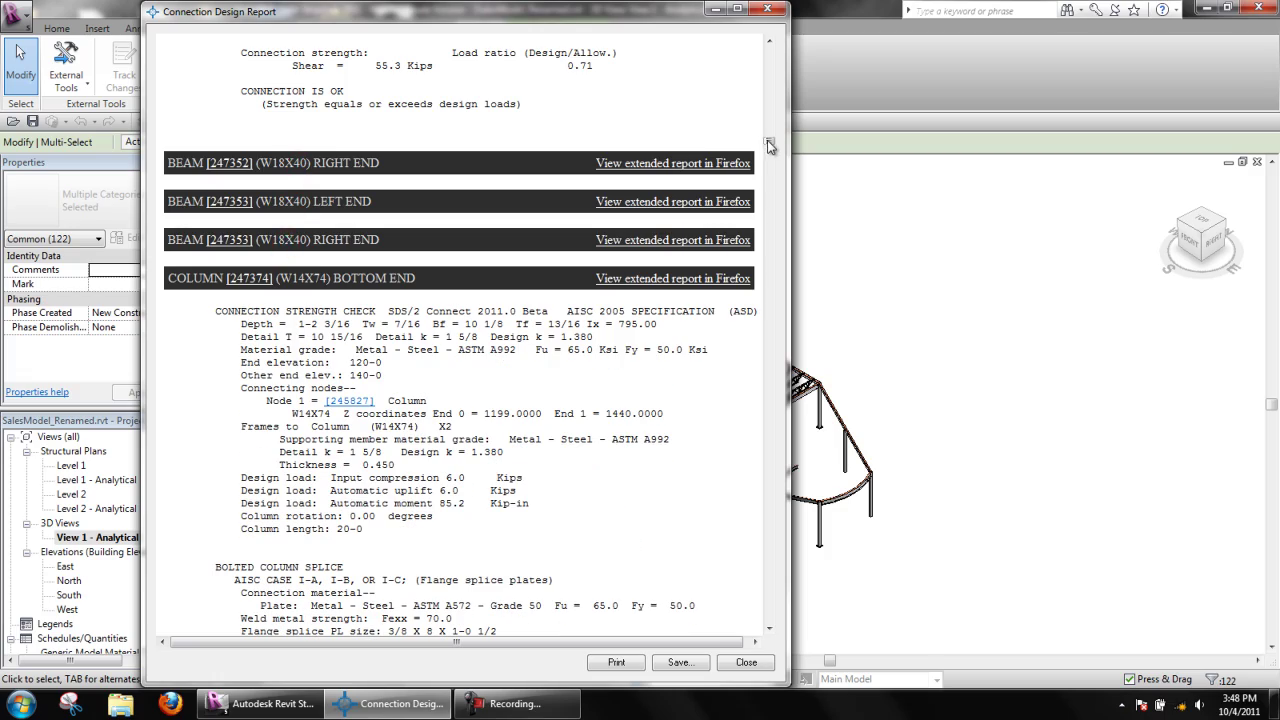
scroll(769, 135, "up", 15)
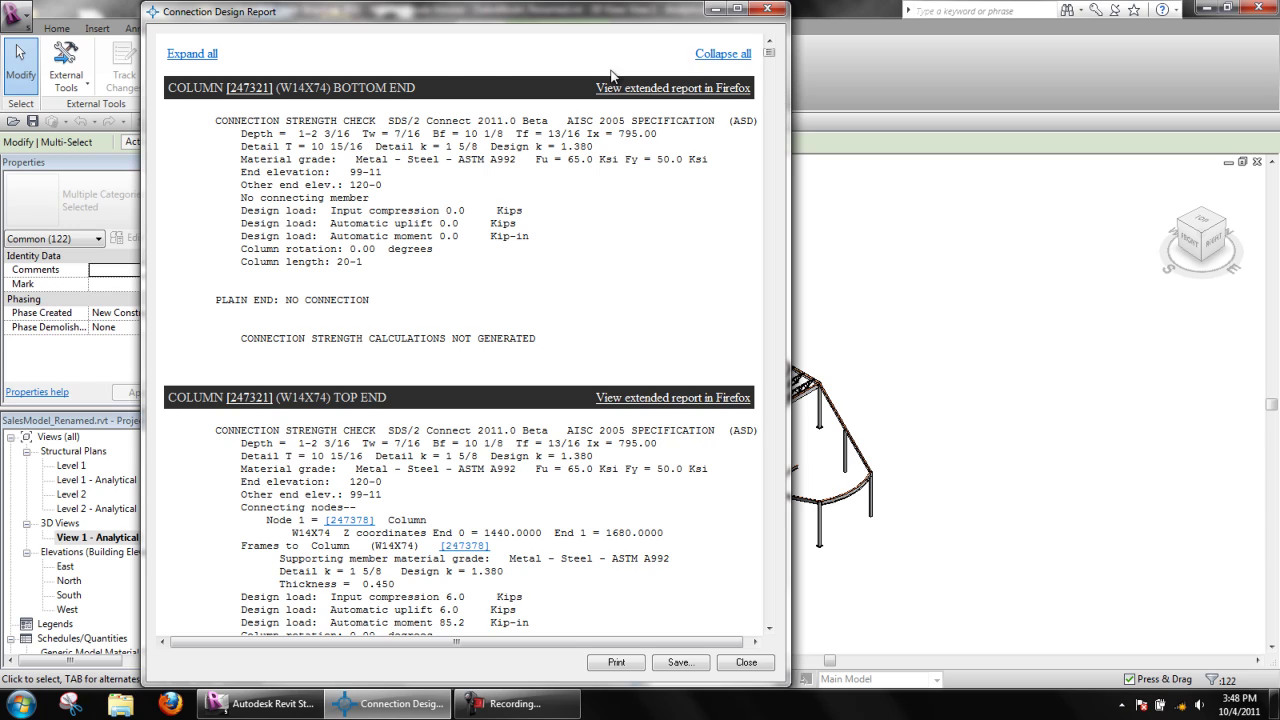
- Try Collapse all and Expand all, then close the report and deselect the framing
left_click(718, 55)
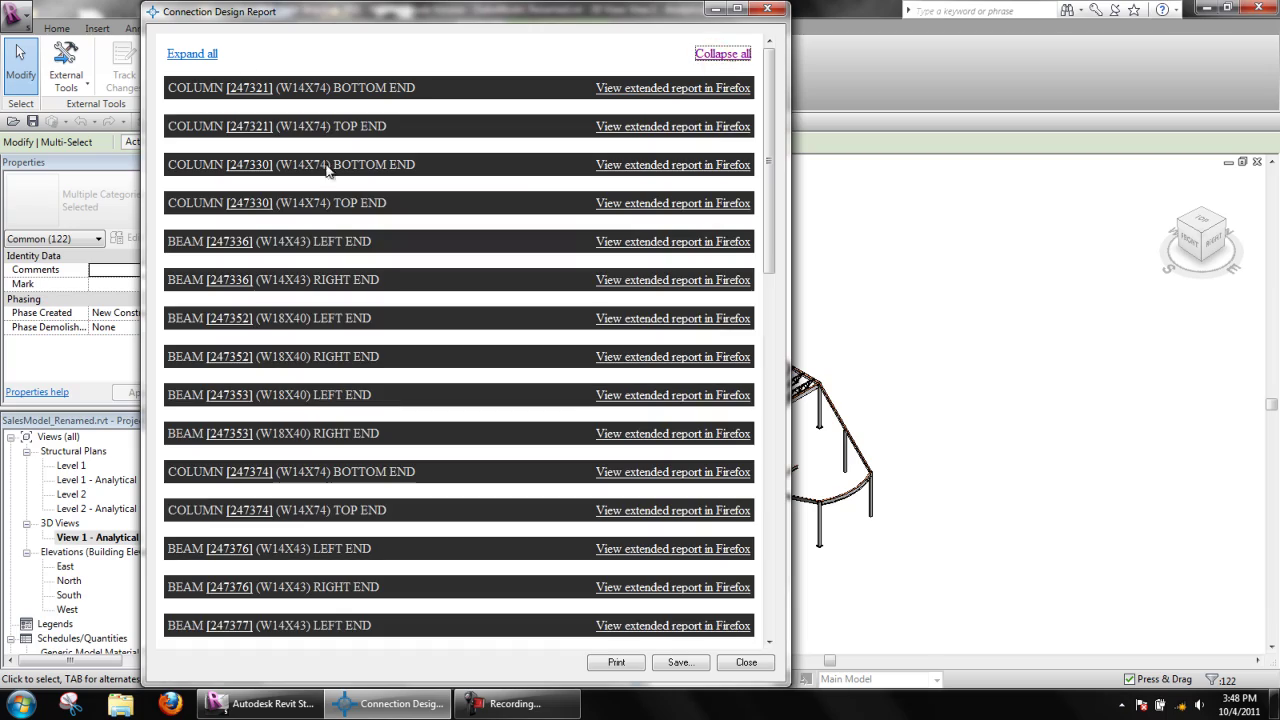
left_click(330, 280)
mouse_move(766, 131)
left_mouse_down()
mouse_move(766, 310)
mouse_move(760, 138)
left_mouse_up()
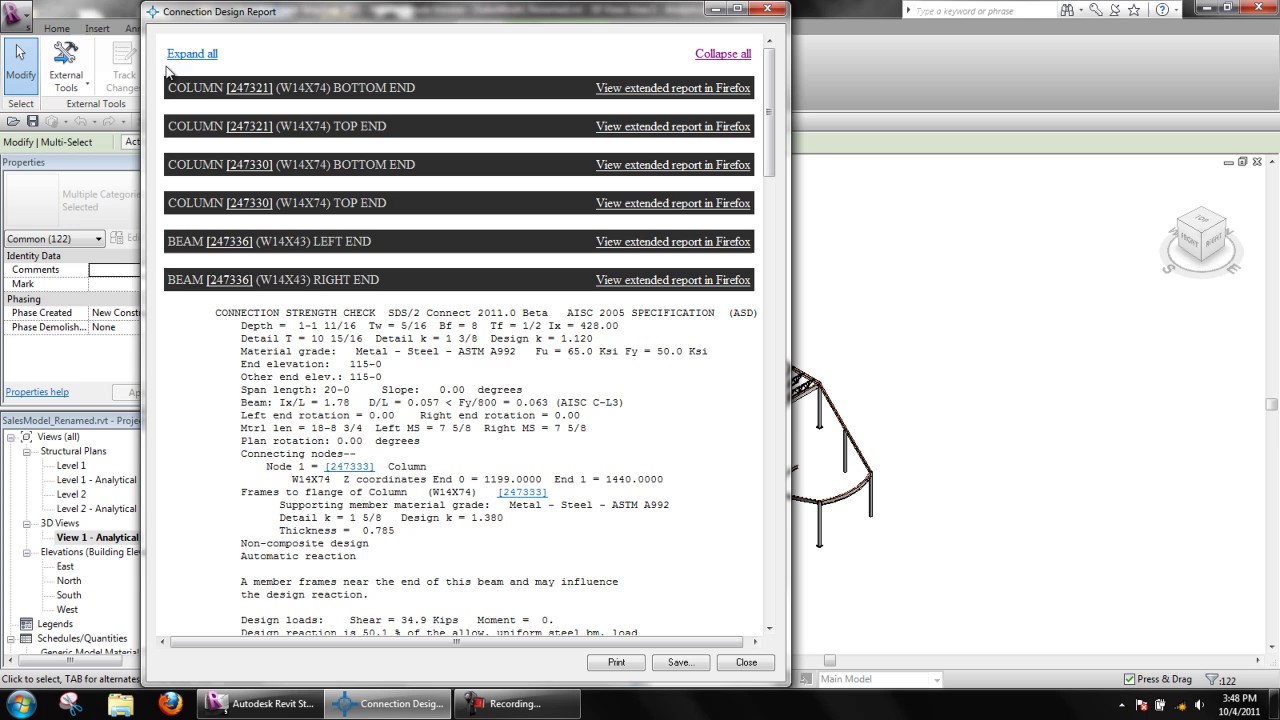
left_click(208, 55)
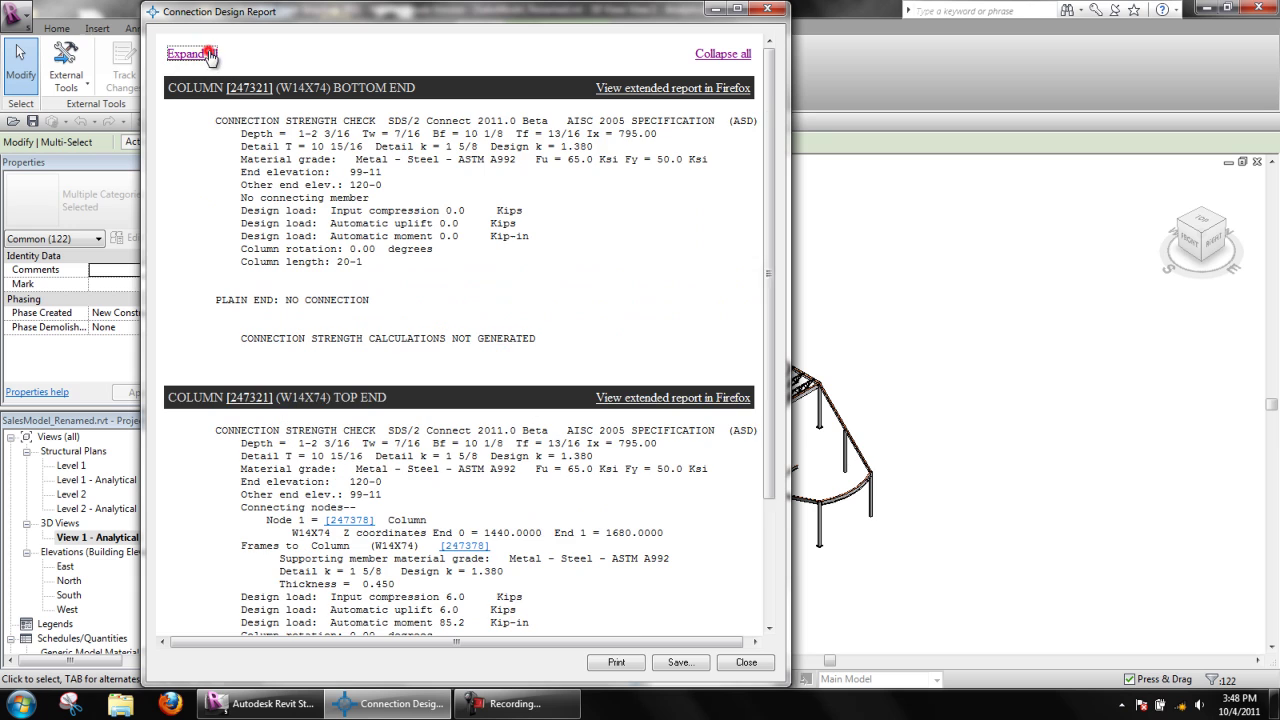
left_click(755, 660)
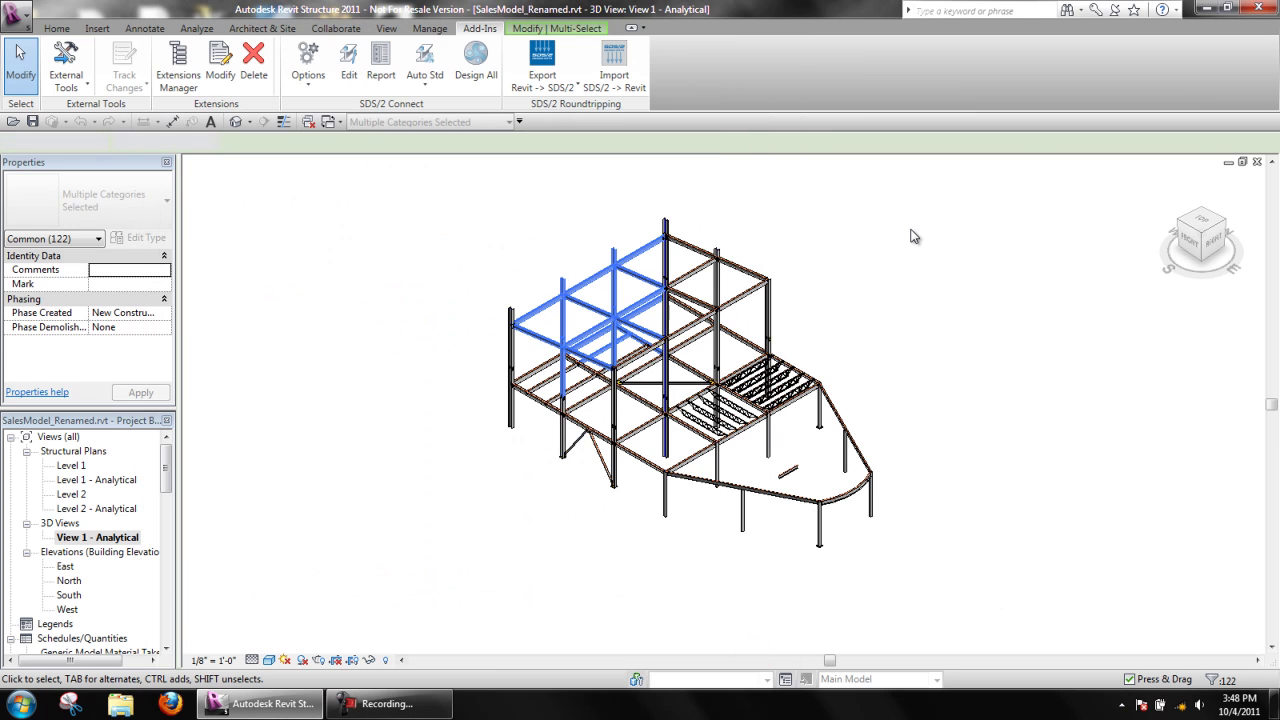
left_click(911, 229)
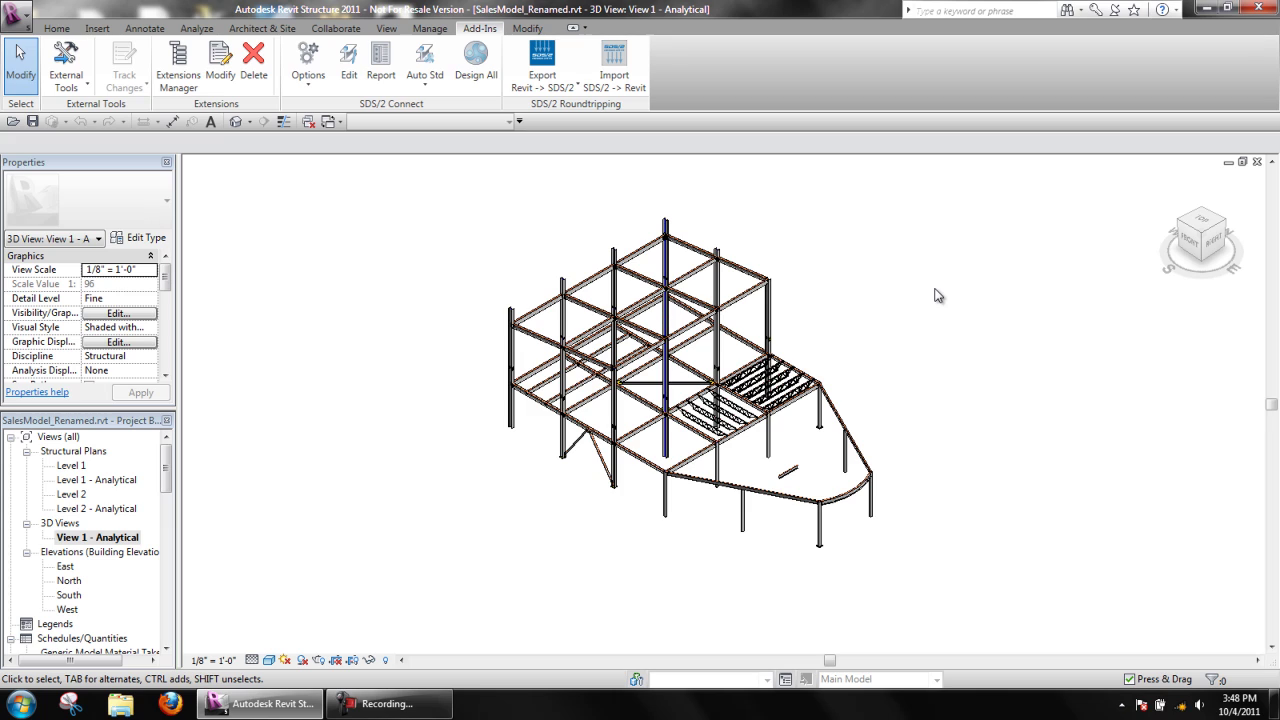